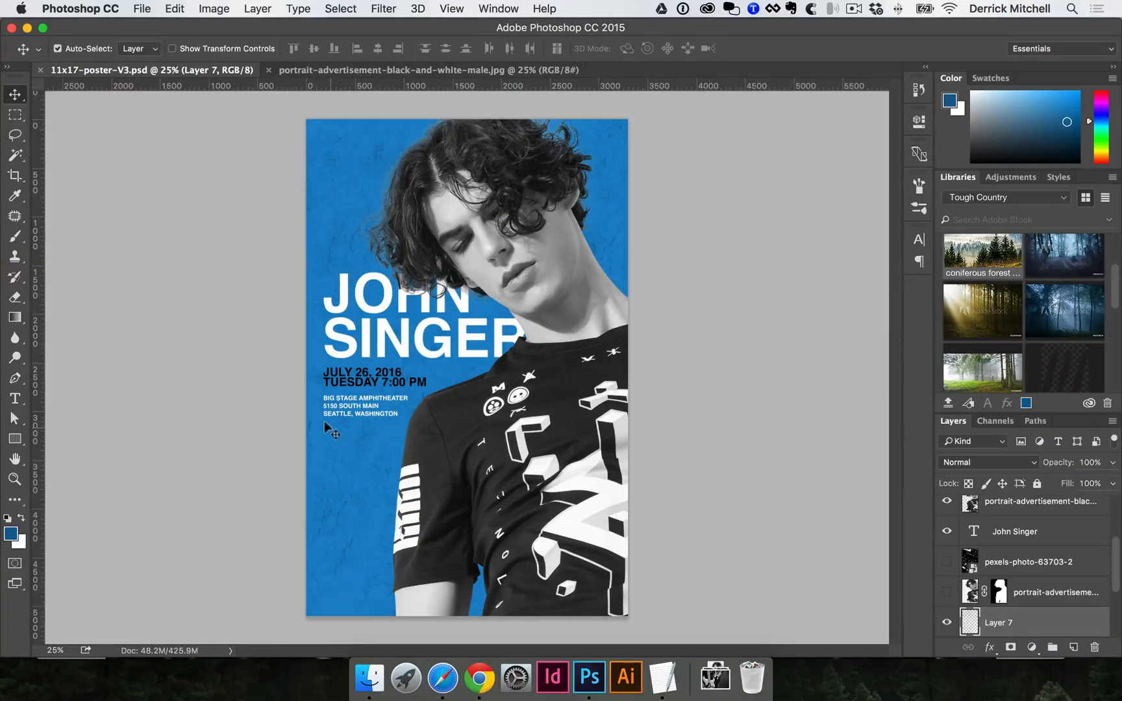
- Switch to Finder and rename 11x17-poster.psd on the Desktop as 11x17-poster-V1.psd
click(369, 678)
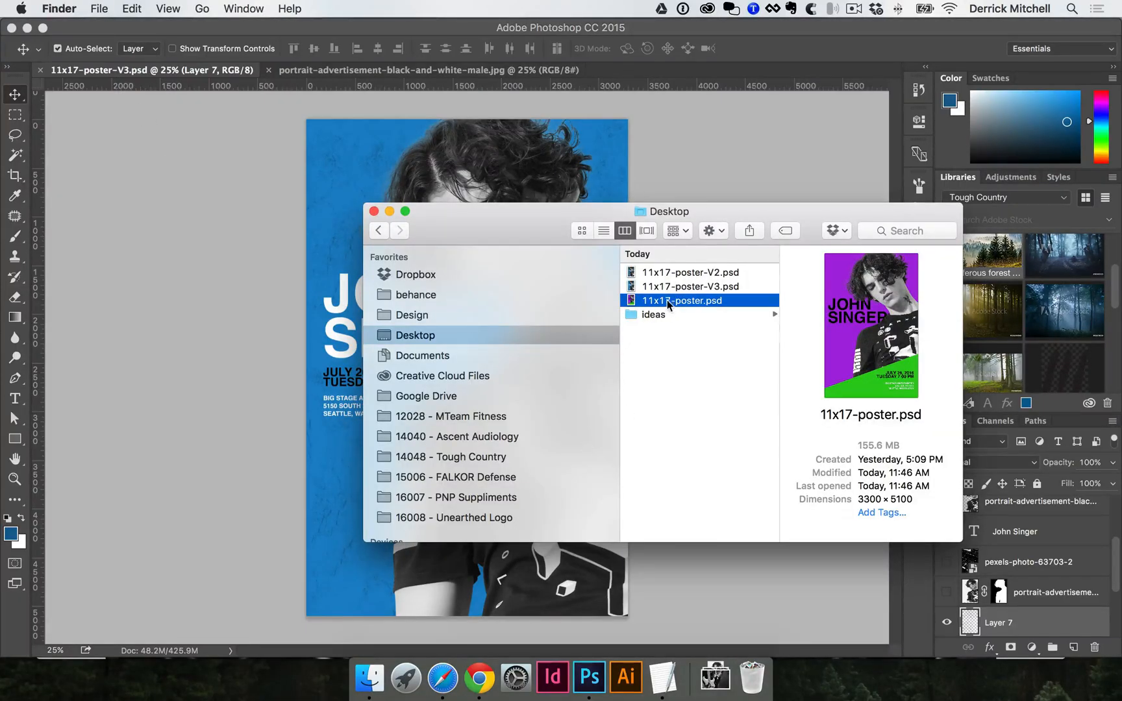
drag(511, 231, 412, 224)
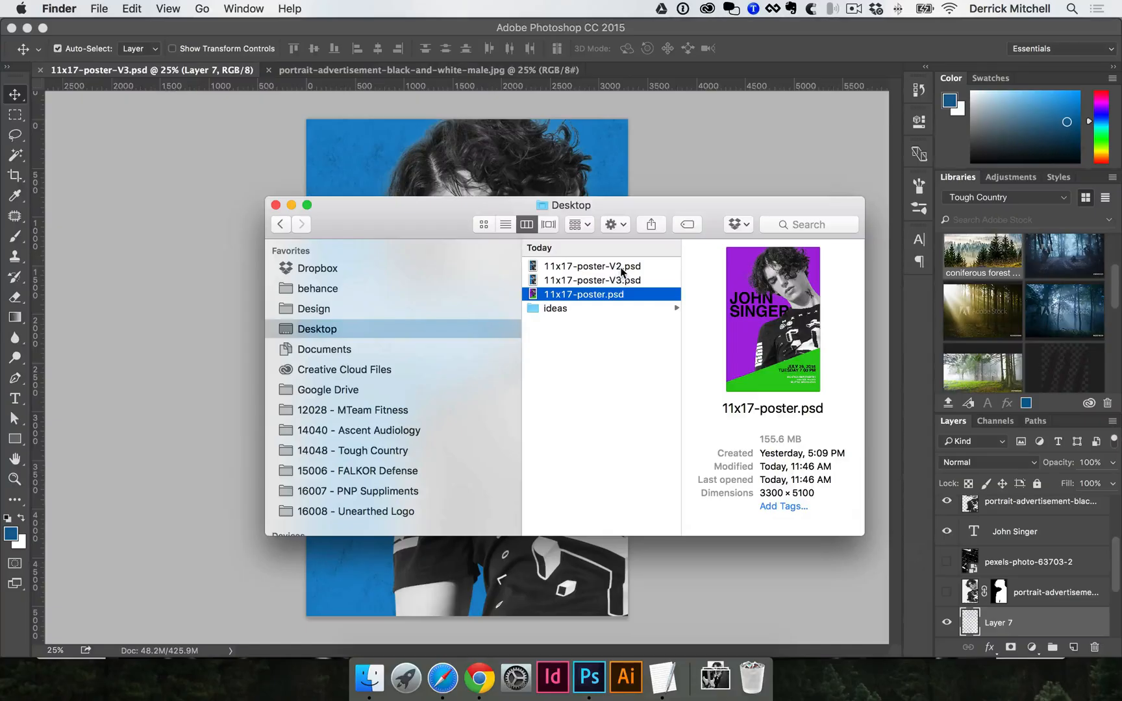
click(594, 295)
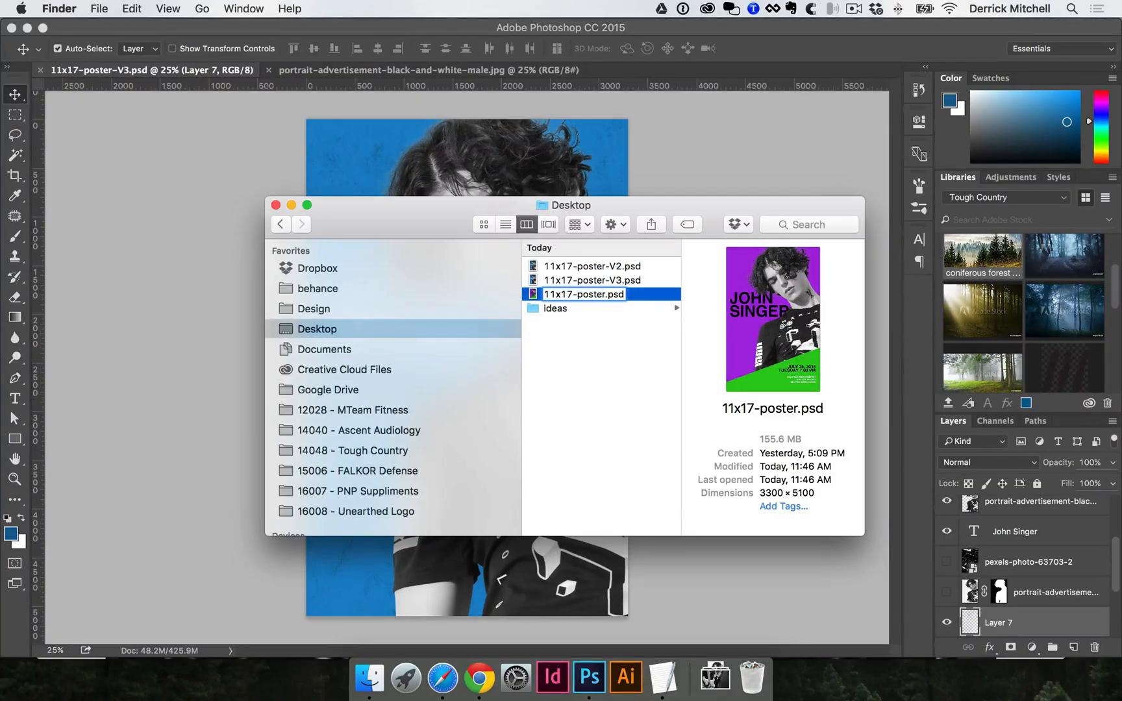
text(-)
text(V1)
key(Return)
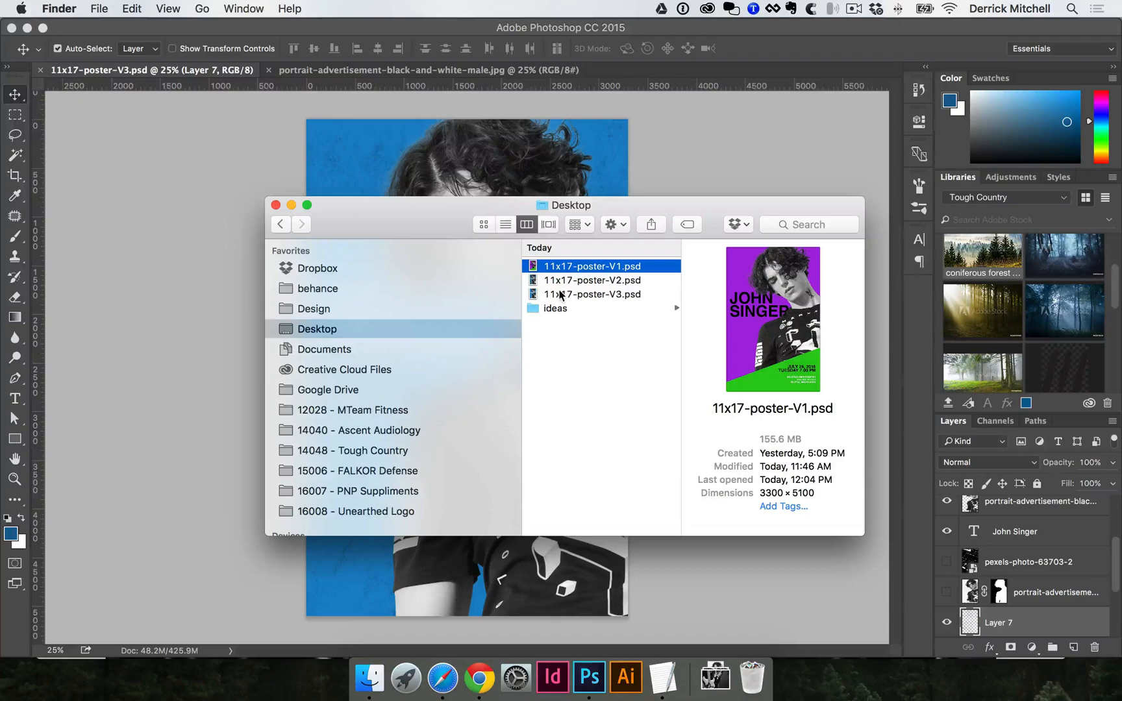
- Open the V1, V2 and V3 poster files together in Photoshop and close the black-and-white portrait photo document
shift+click(596, 298)
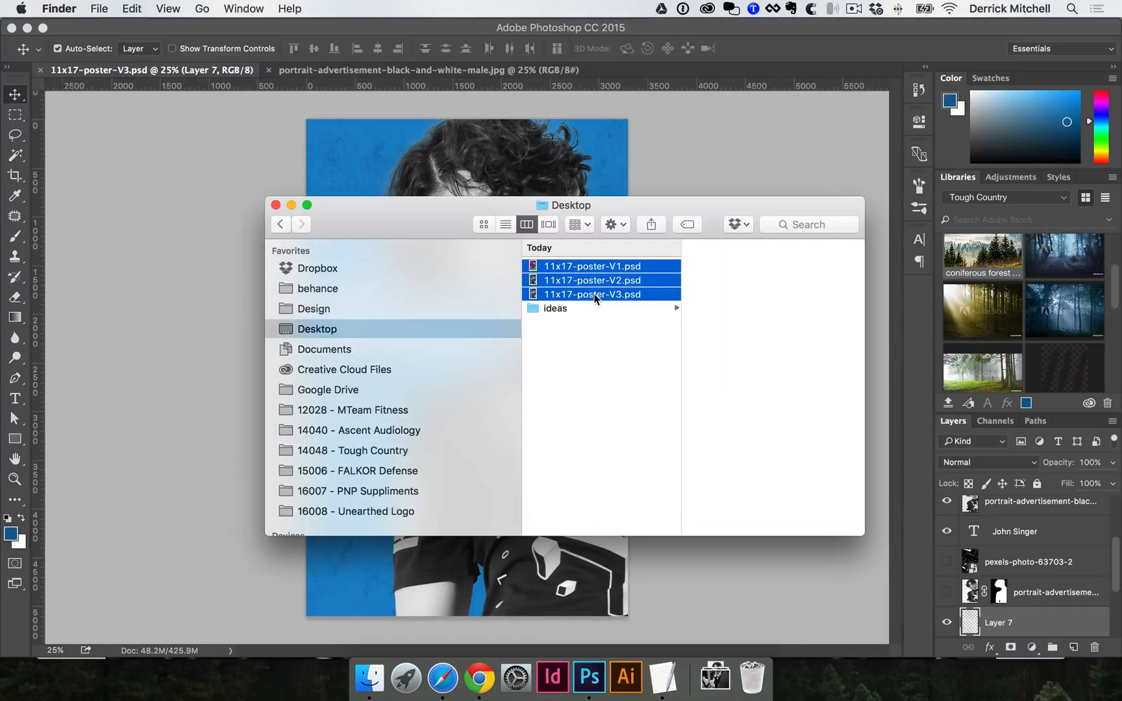
double_click(595, 293)
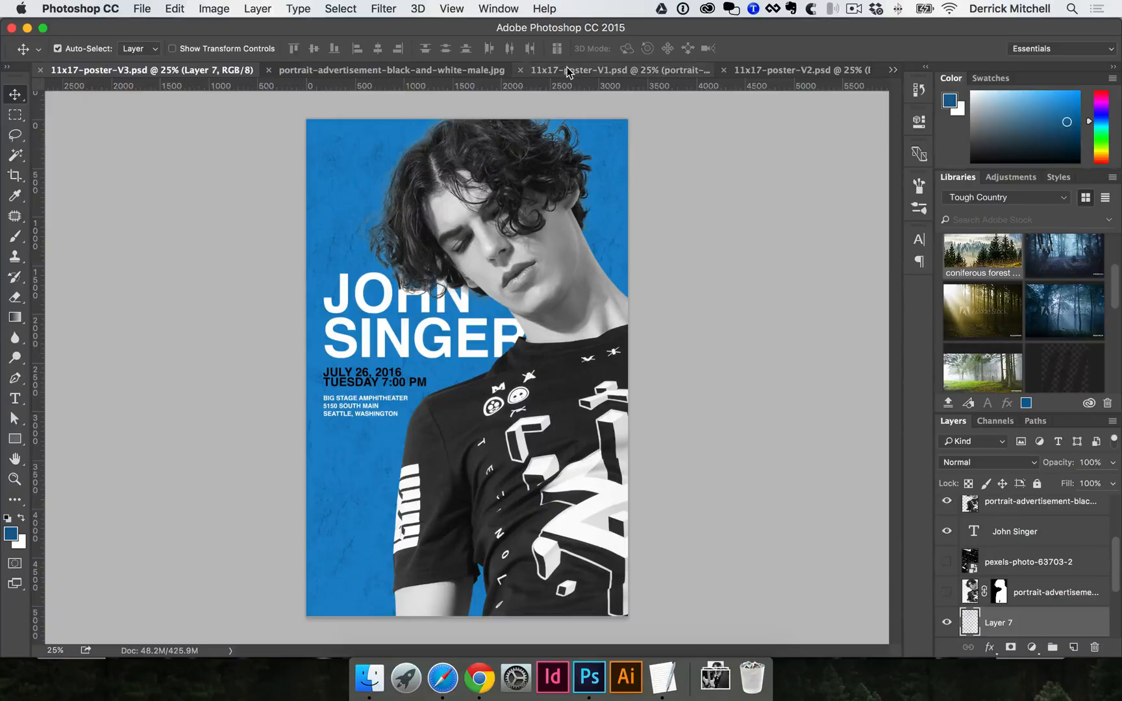
click(354, 70)
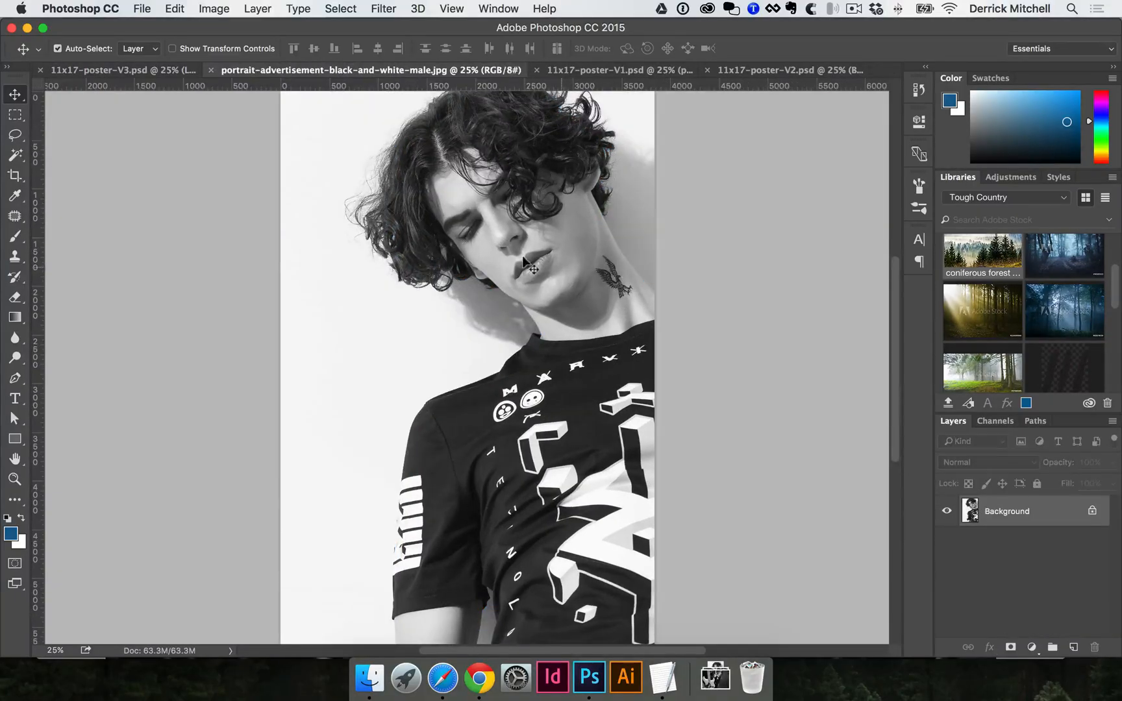
click(211, 70)
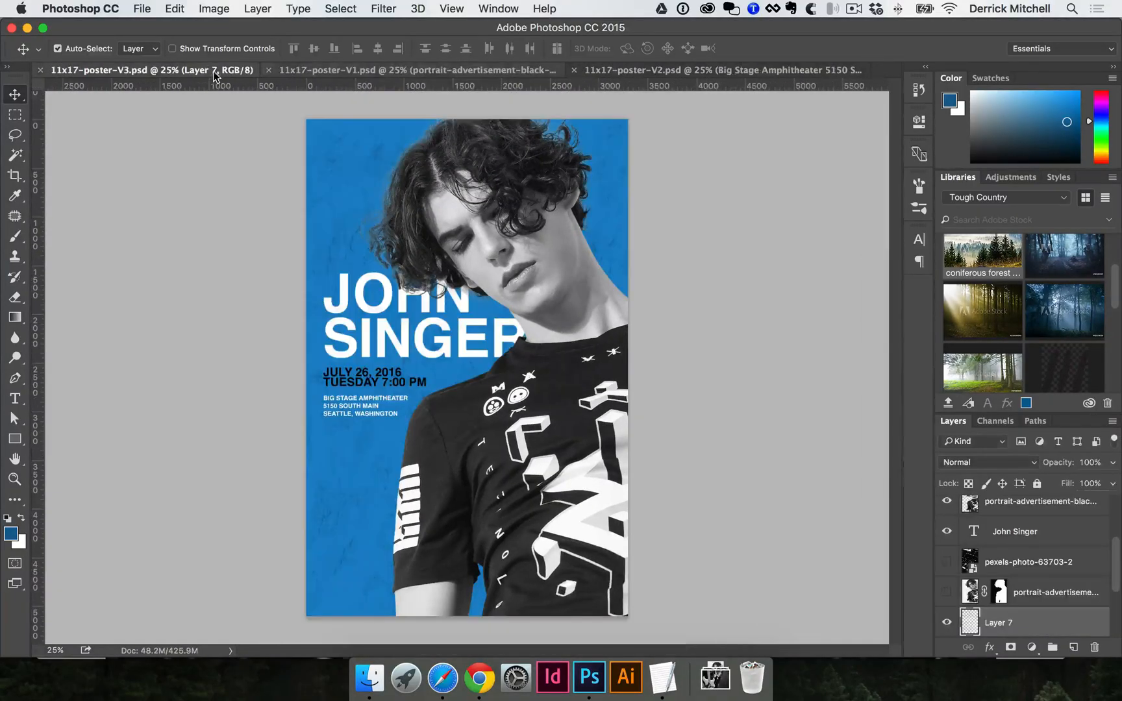
- Compare the V1 and V2 poster designs, then return to the V3 document
click(348, 70)
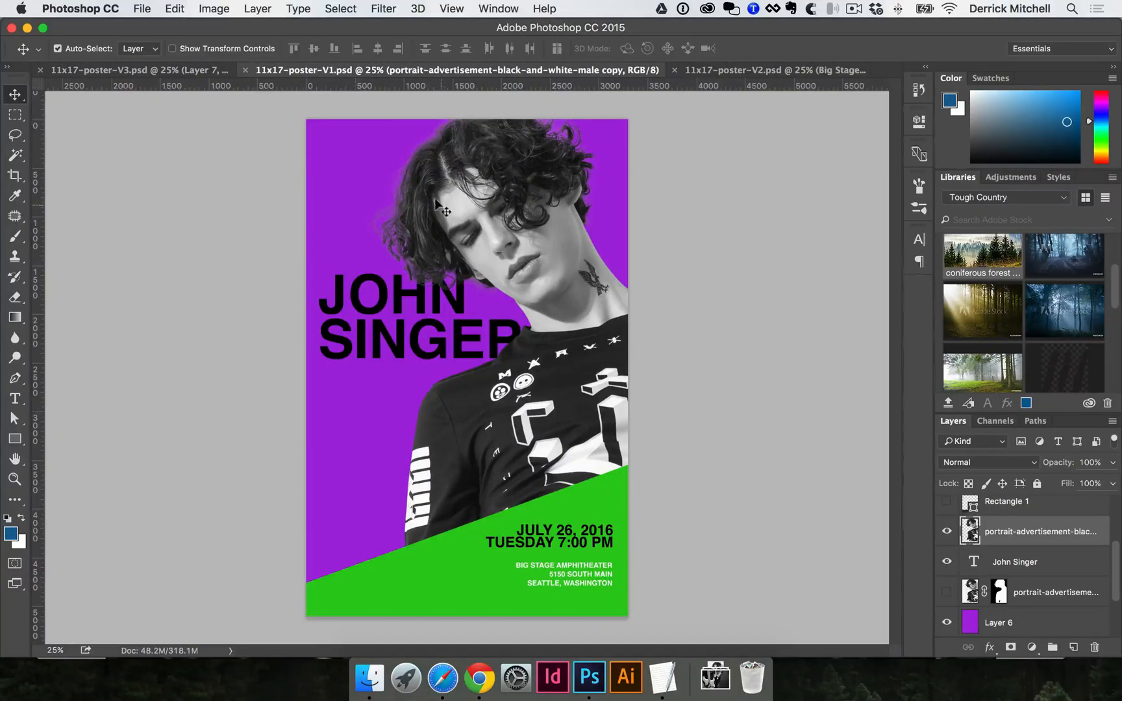
click(780, 70)
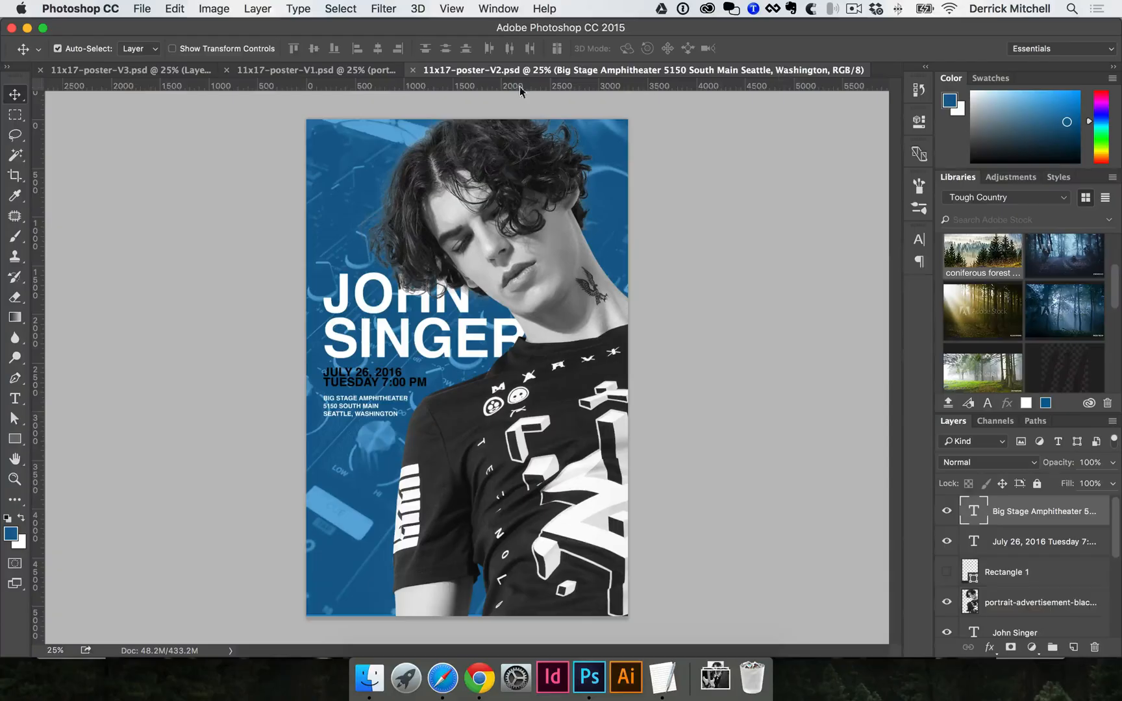
click(372, 72)
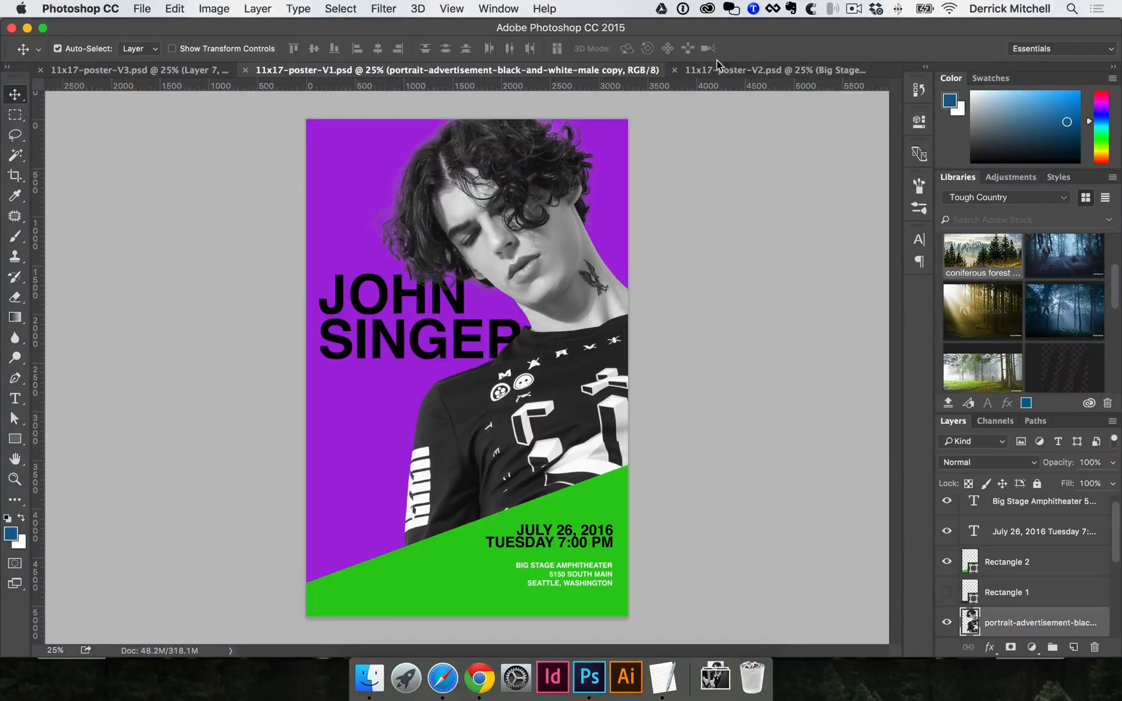
click(744, 71)
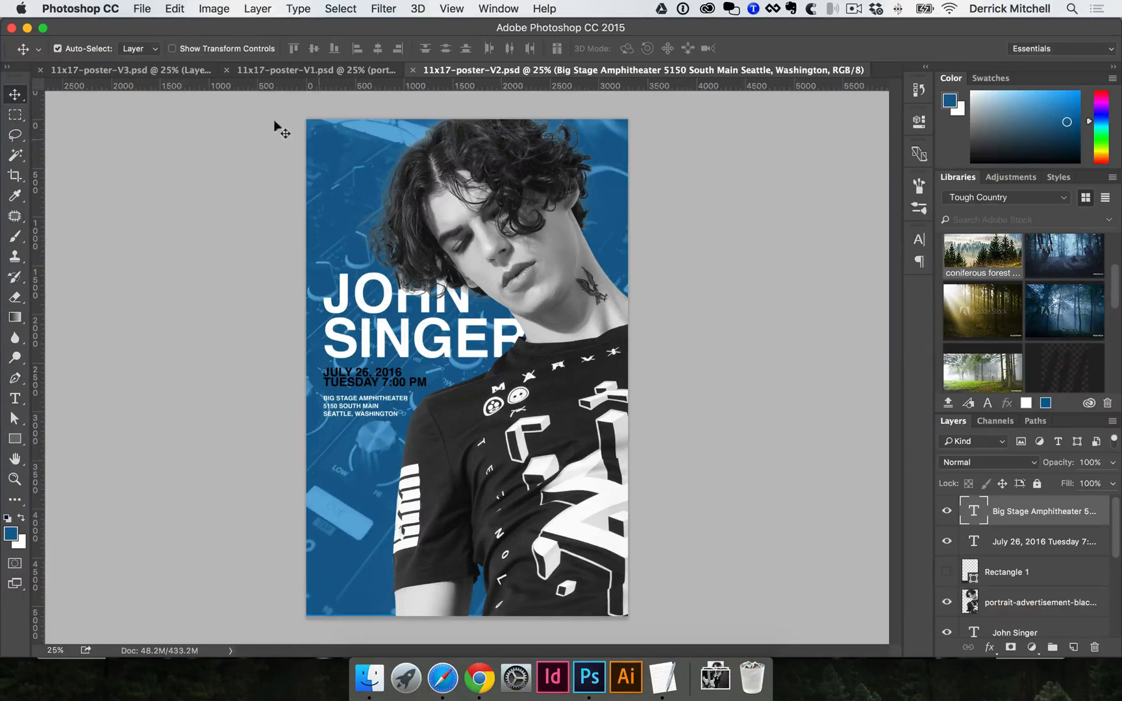
click(152, 72)
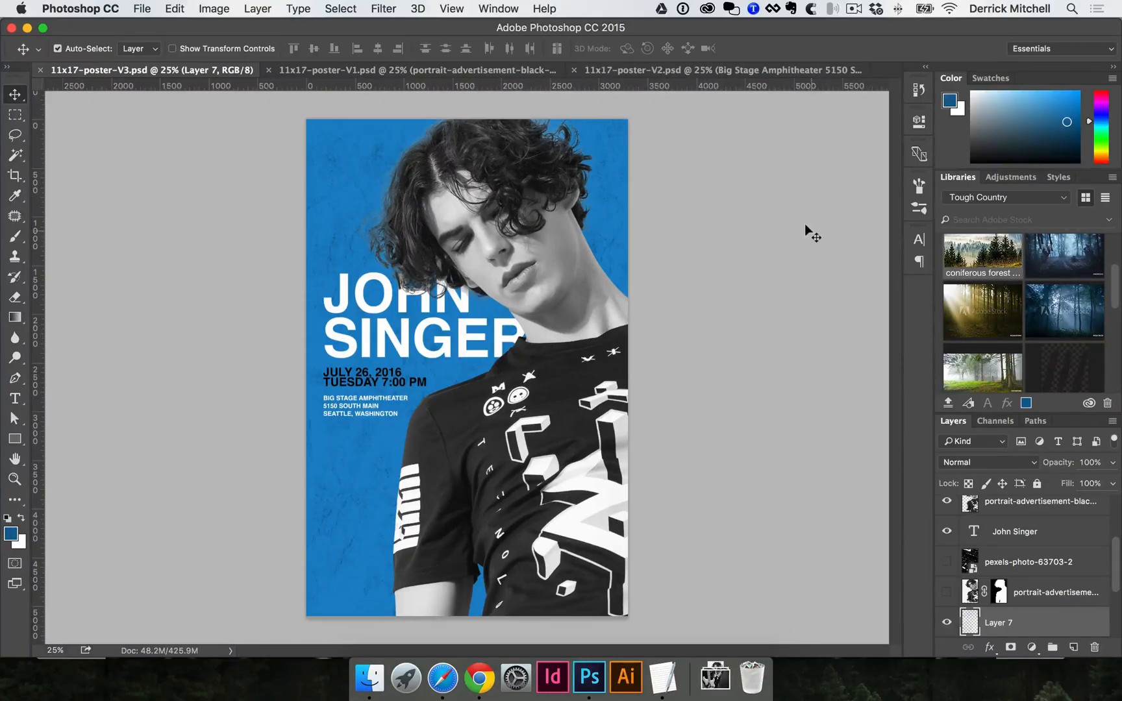
- Fit the V3, V1 and V2 posters on screen so all three are shown at the same zoom
key(super+0)
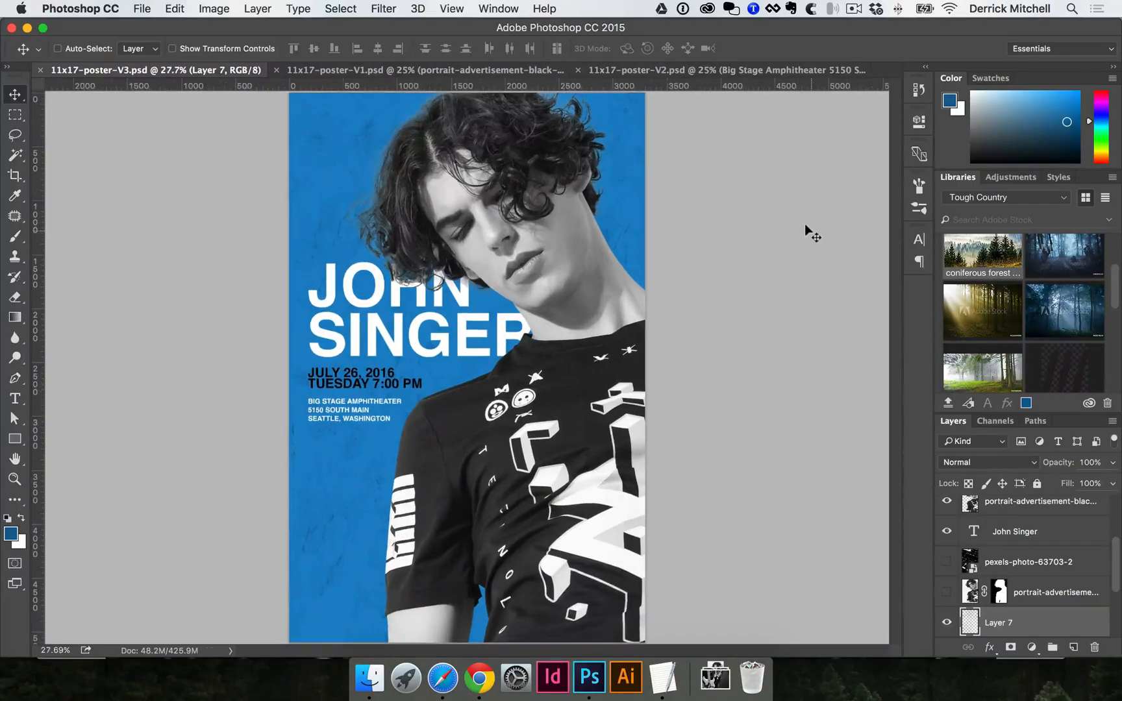
click(452, 7)
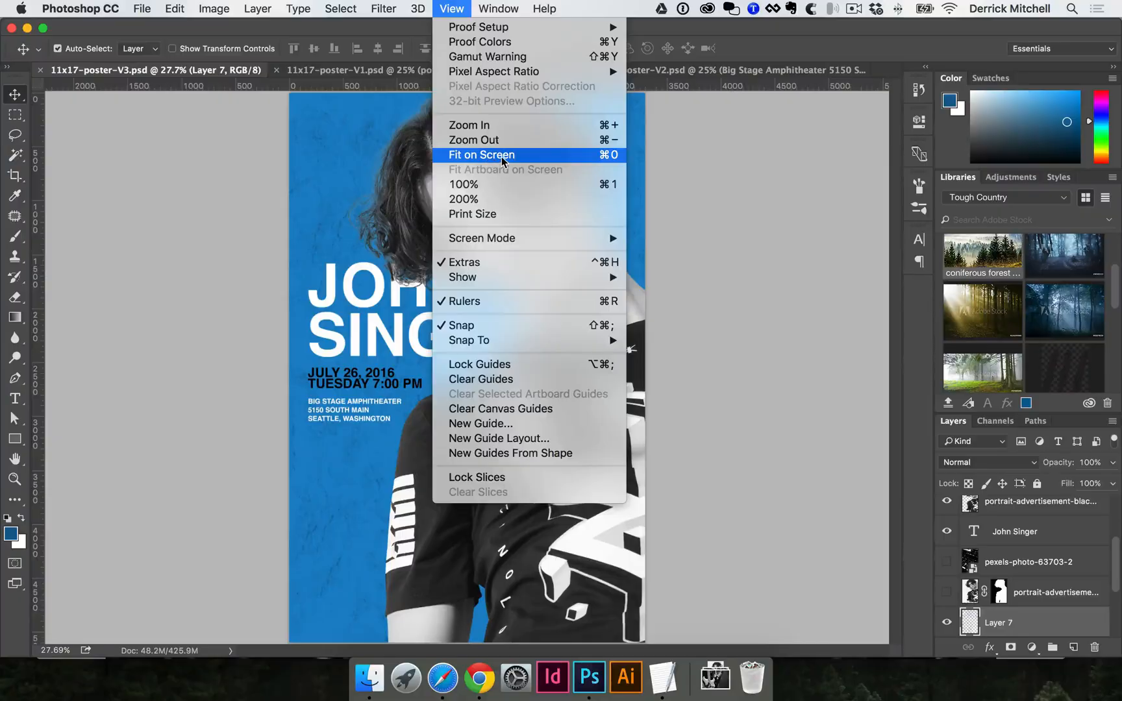
click(373, 70)
click(373, 70)
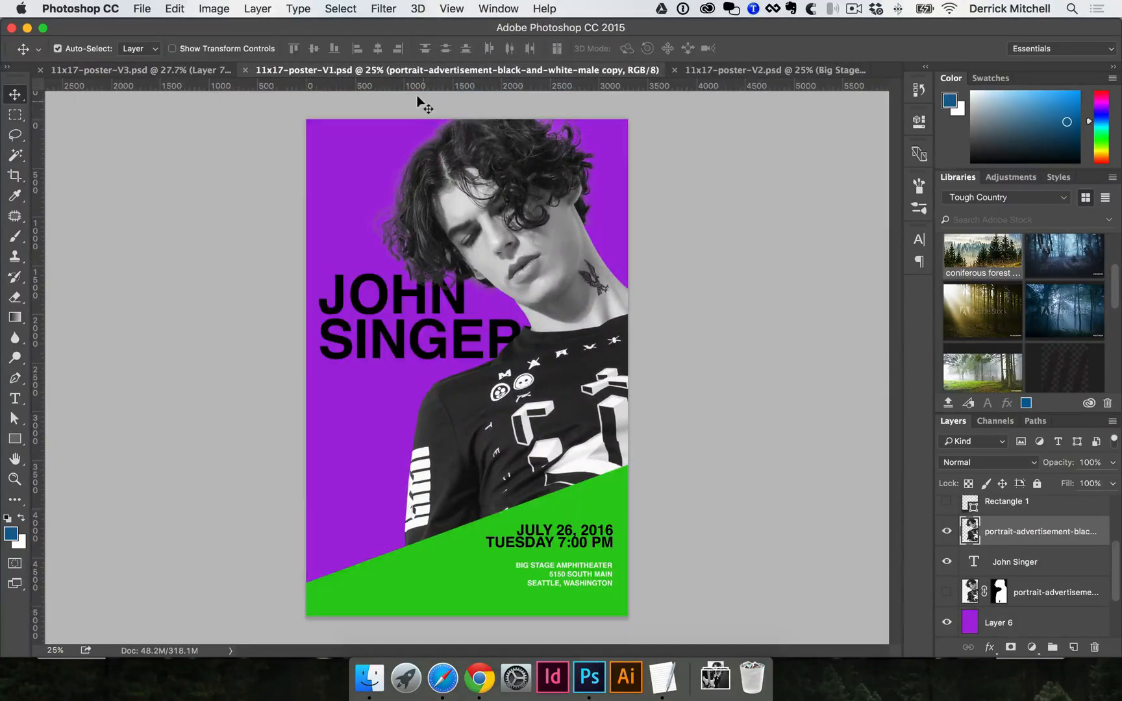
key(super+0)
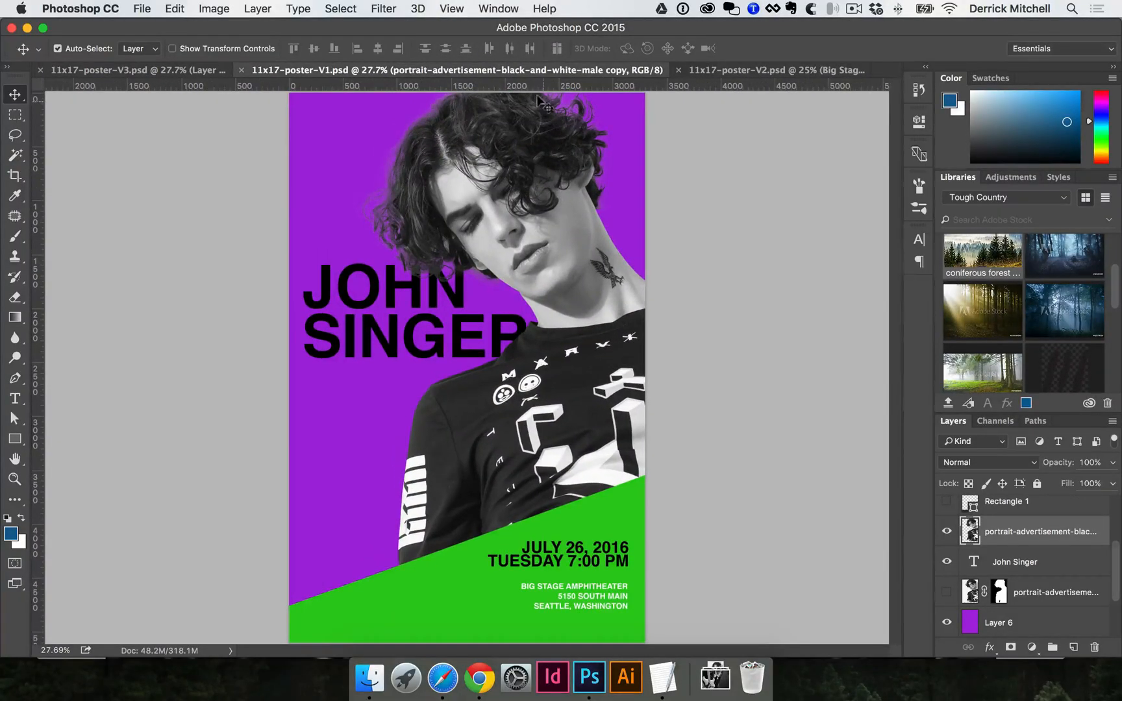
click(724, 70)
key(super+o)
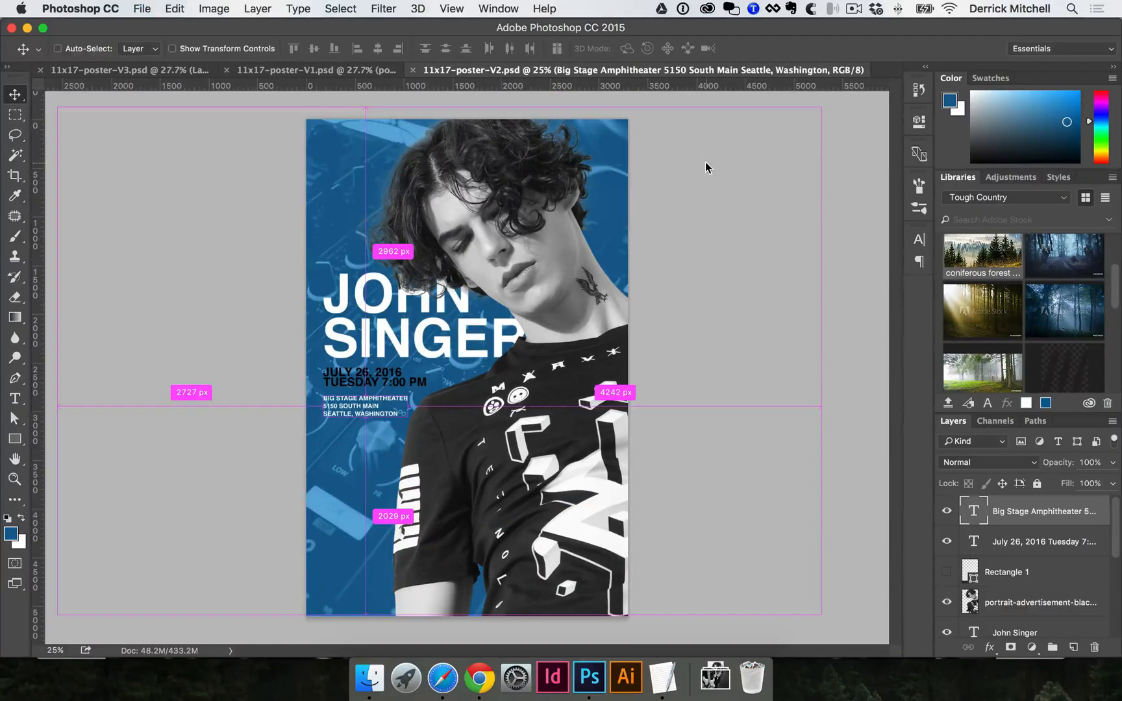
click(735, 460)
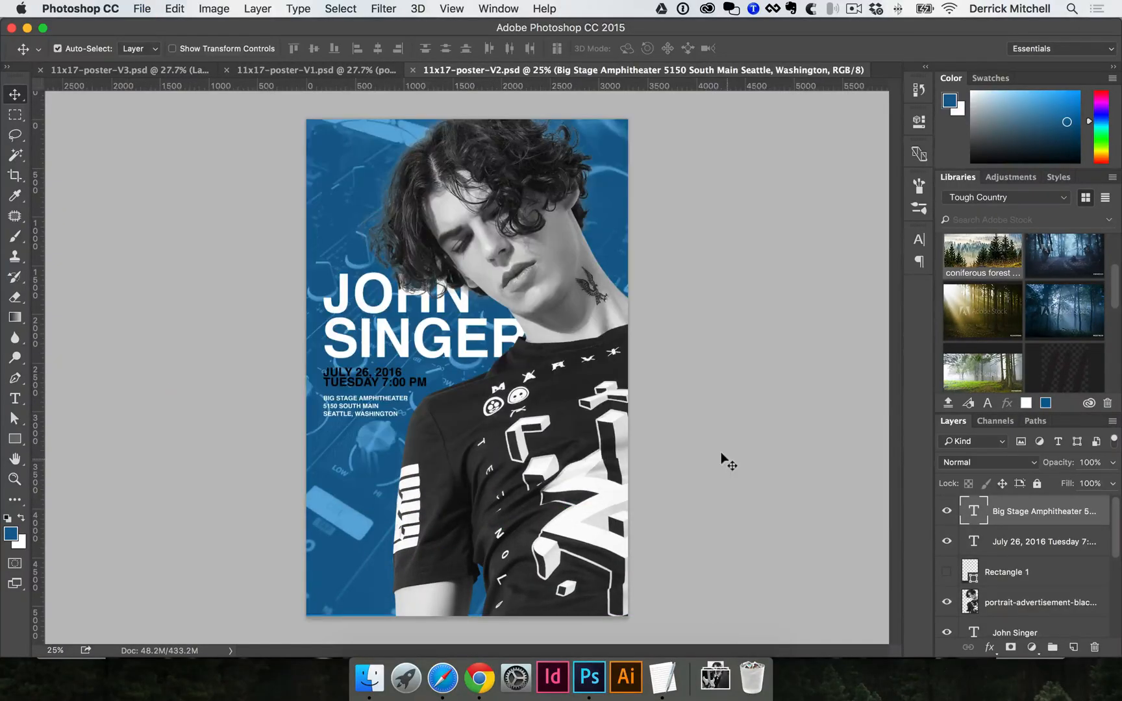
key(super+0)
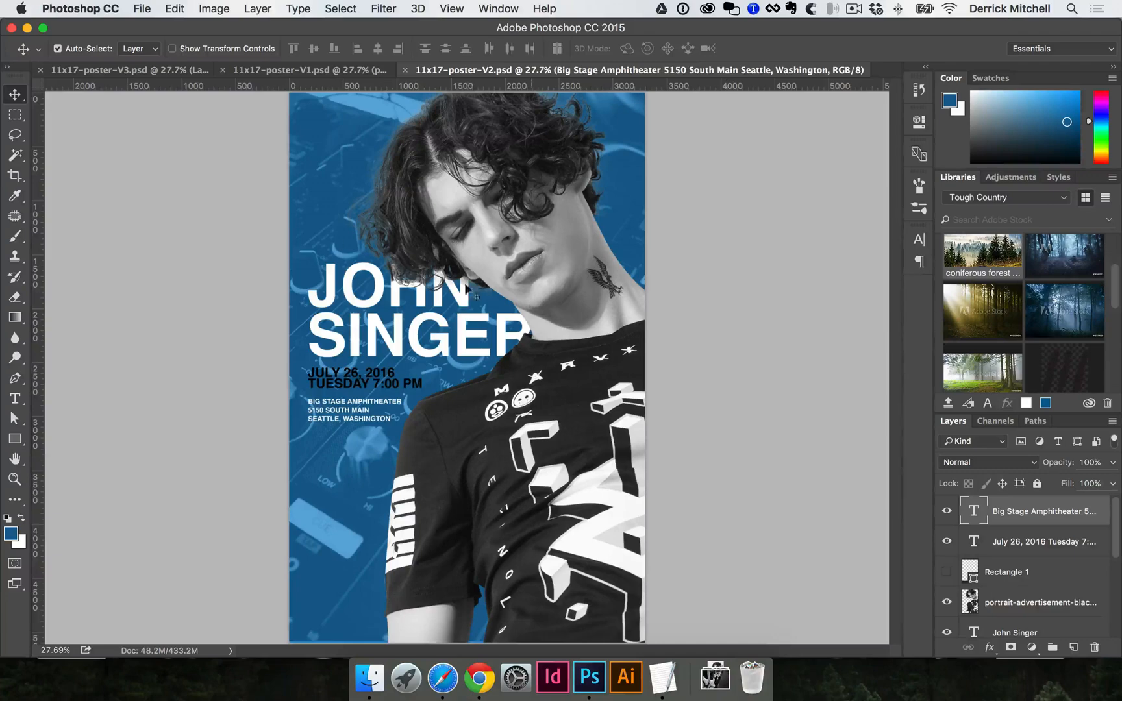
- Capture a screenshot of the V3 poster, cropped to the edges of its canvas
click(165, 71)
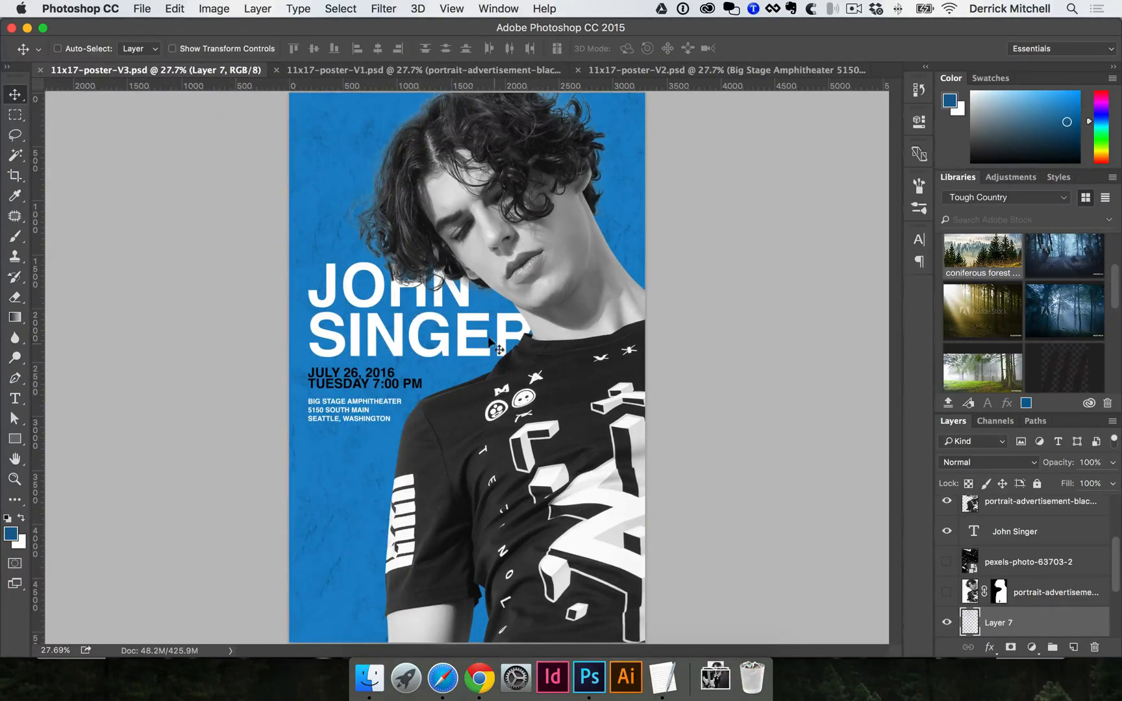
drag(294, 95, 502, 323)
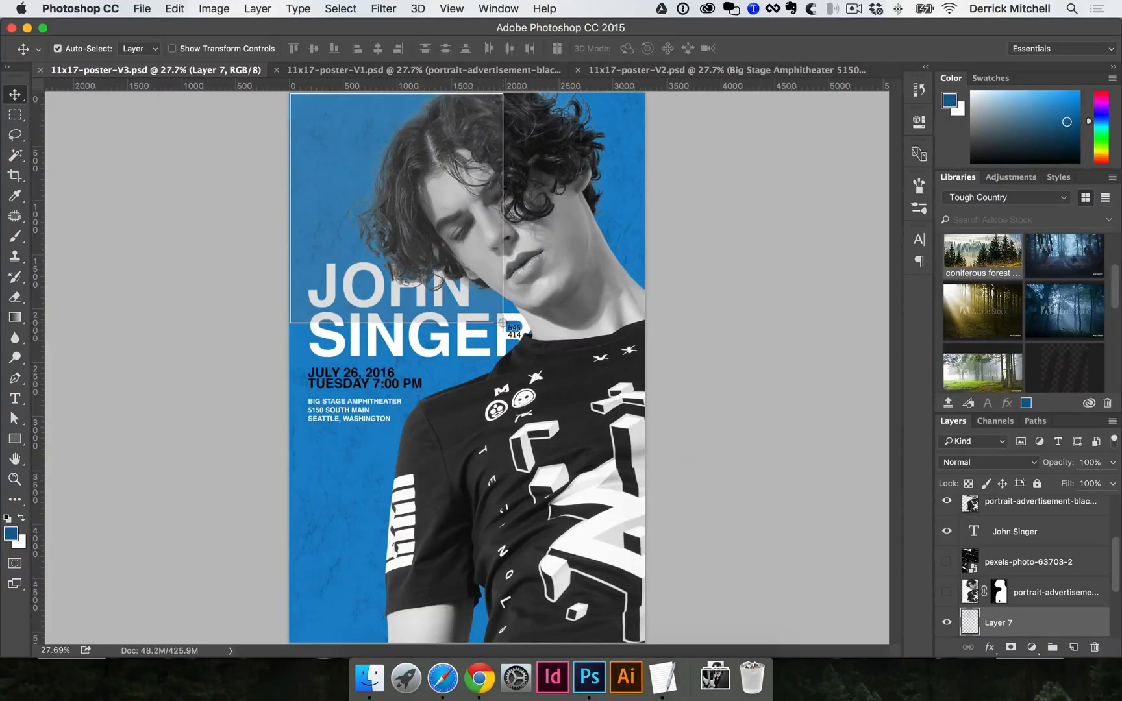
drag(503, 323, 644, 642)
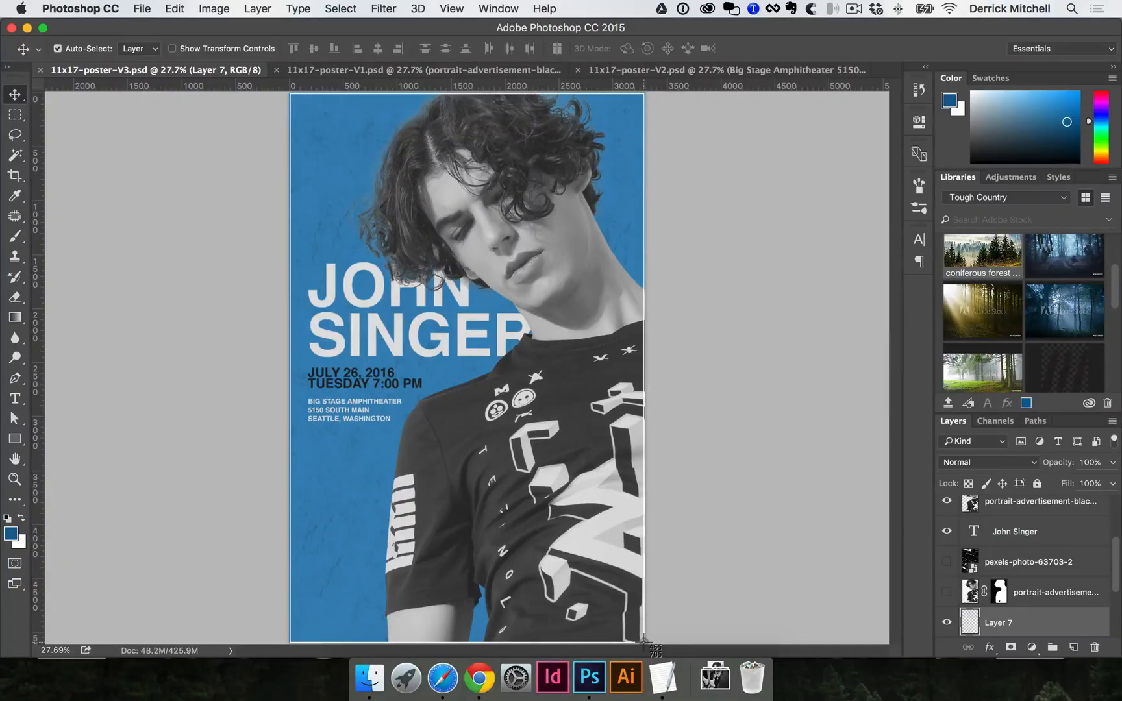
drag(644, 641, 643, 641)
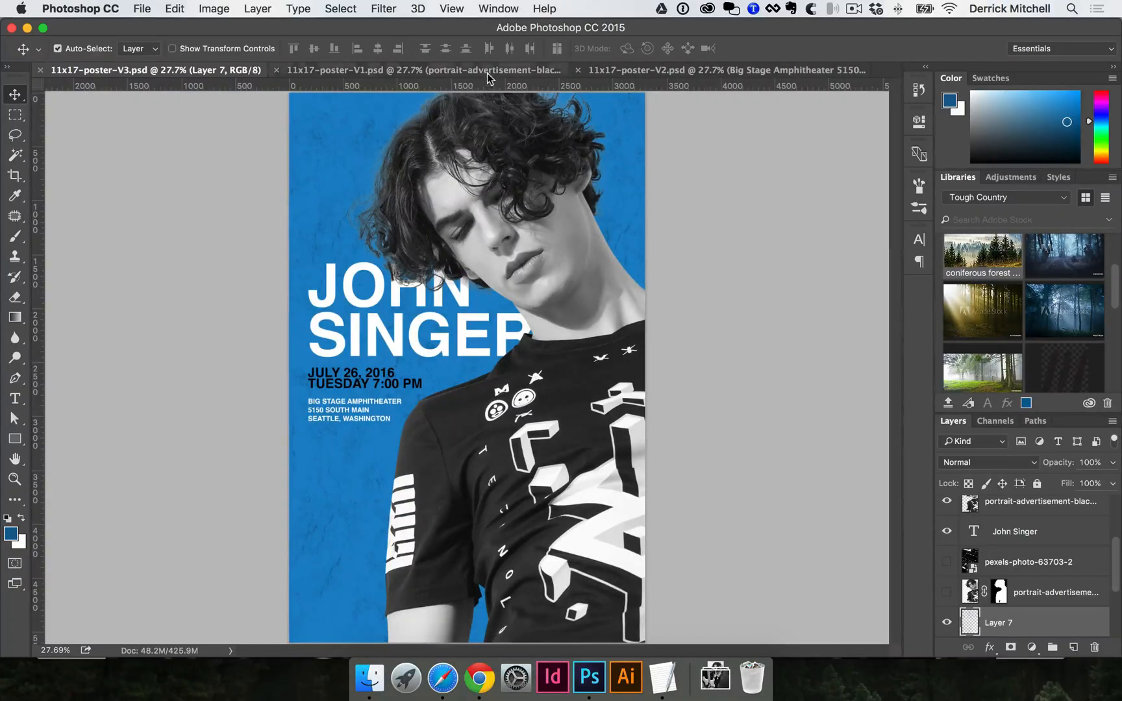
- Capture a screenshot of the V1 poster, cropped to the edges of its canvas
click(513, 70)
key(super+shift+4)
drag(355, 200, 643, 641)
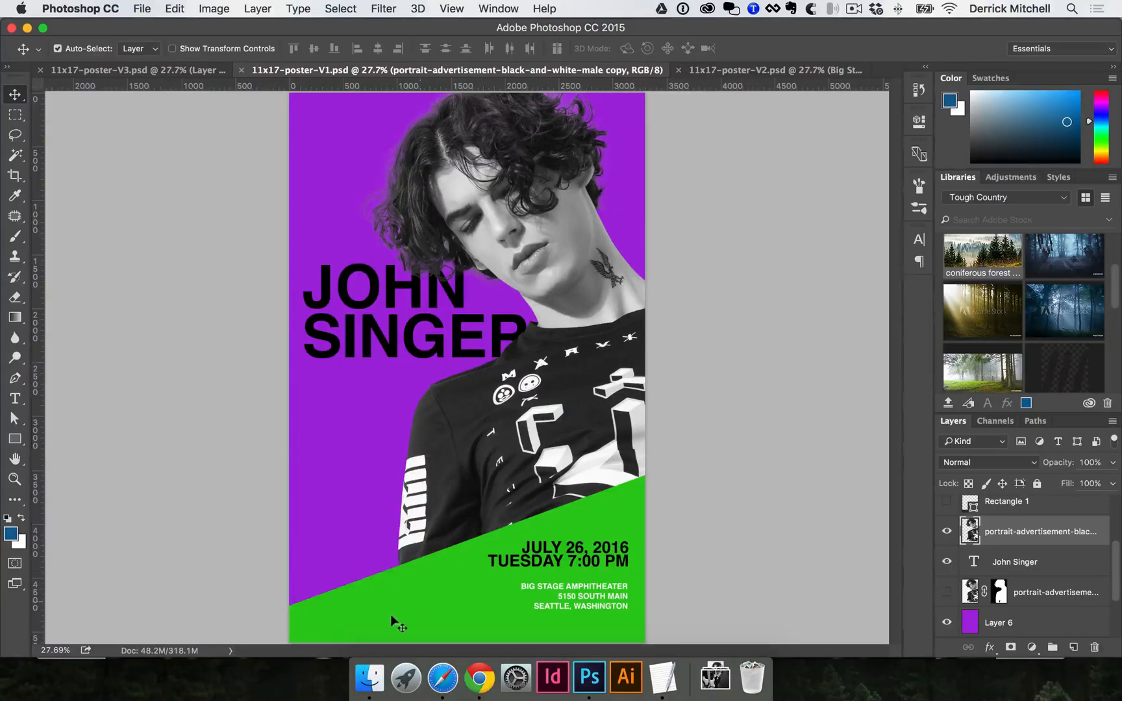
- Preview the V3 and V1 poster screenshots on the Desktop in Finder, then return to Photoshop
click(370, 677)
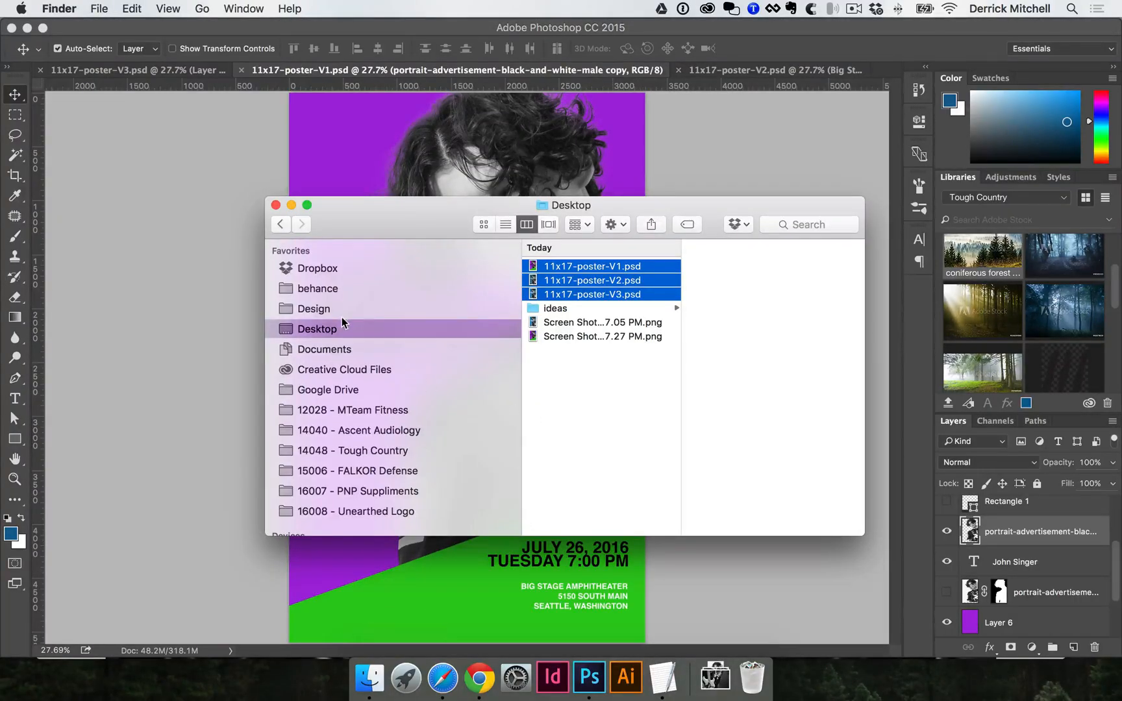
click(647, 518)
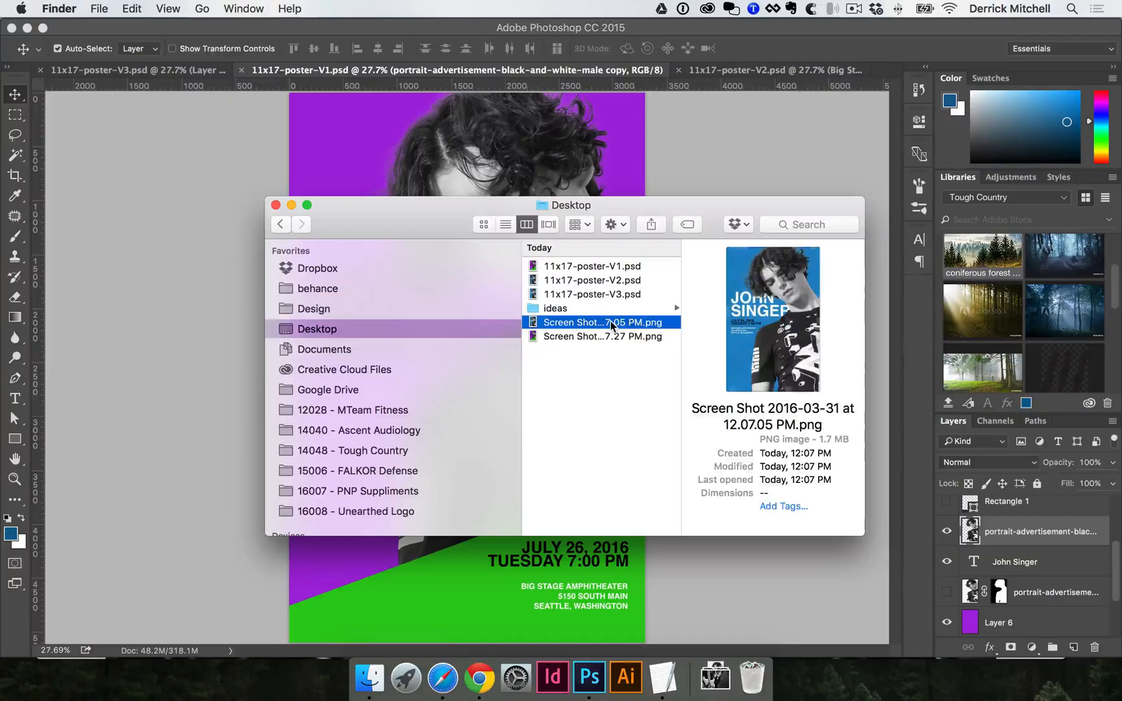
click(613, 323)
click(615, 336)
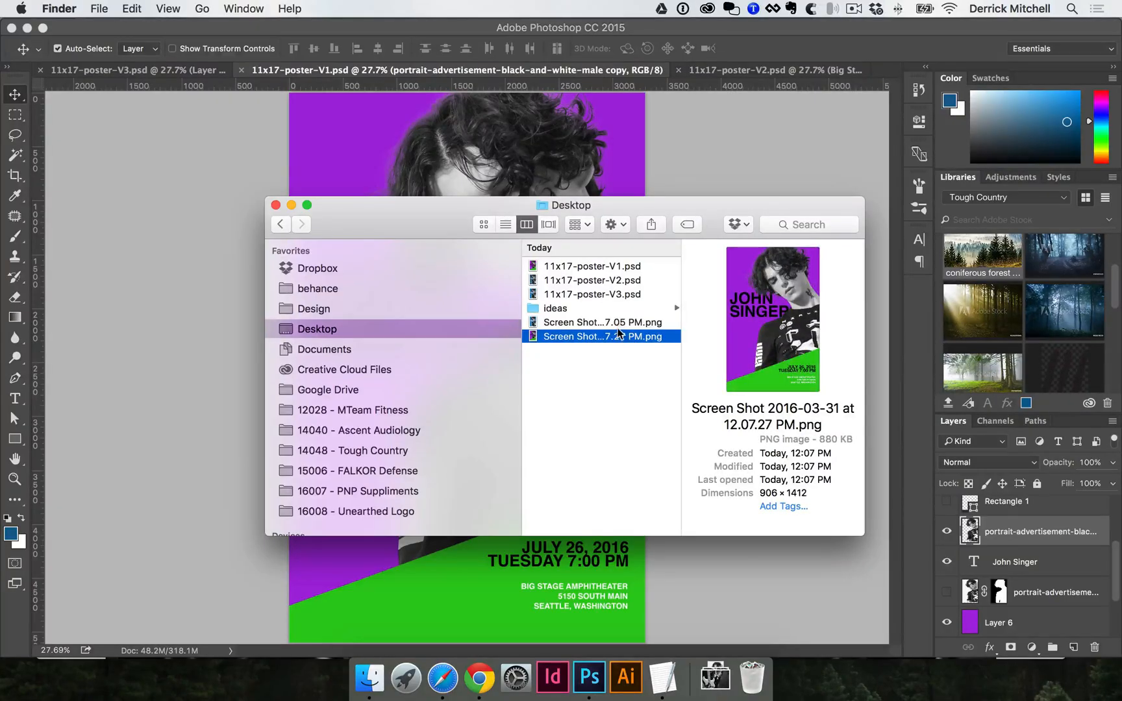
click(134, 329)
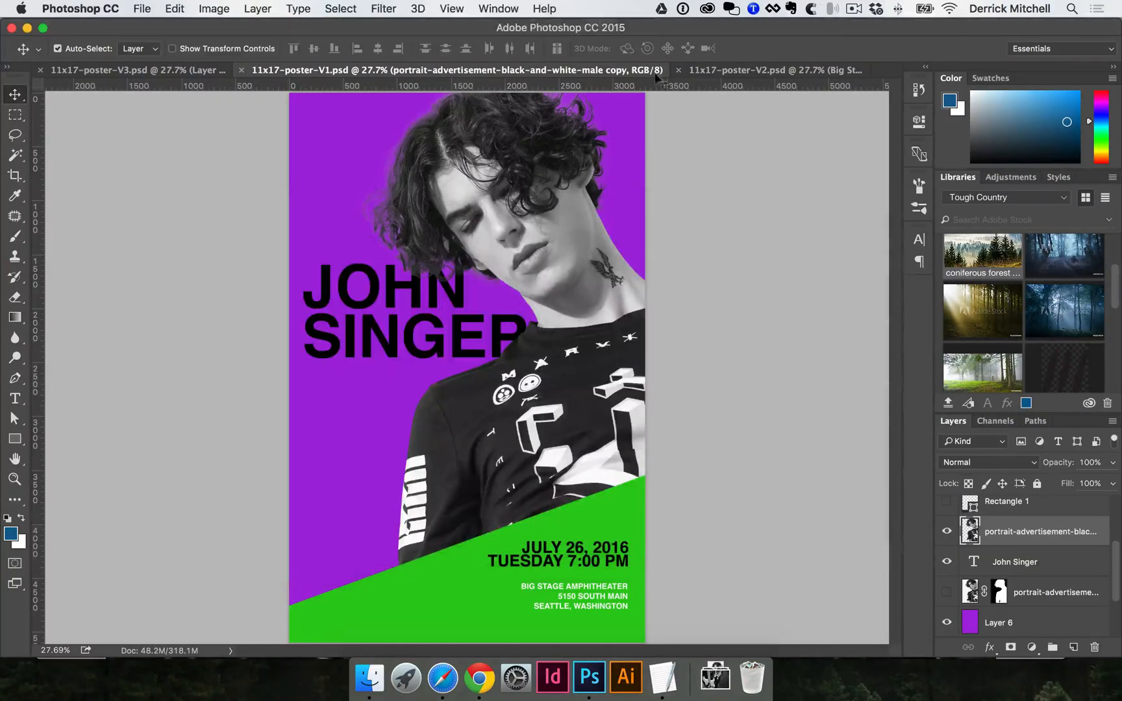
- Capture a screenshot of the V2 poster, cropped to the edges of its canvas
click(728, 70)
key(super+shift+4)
drag(392, 157, 644, 642)
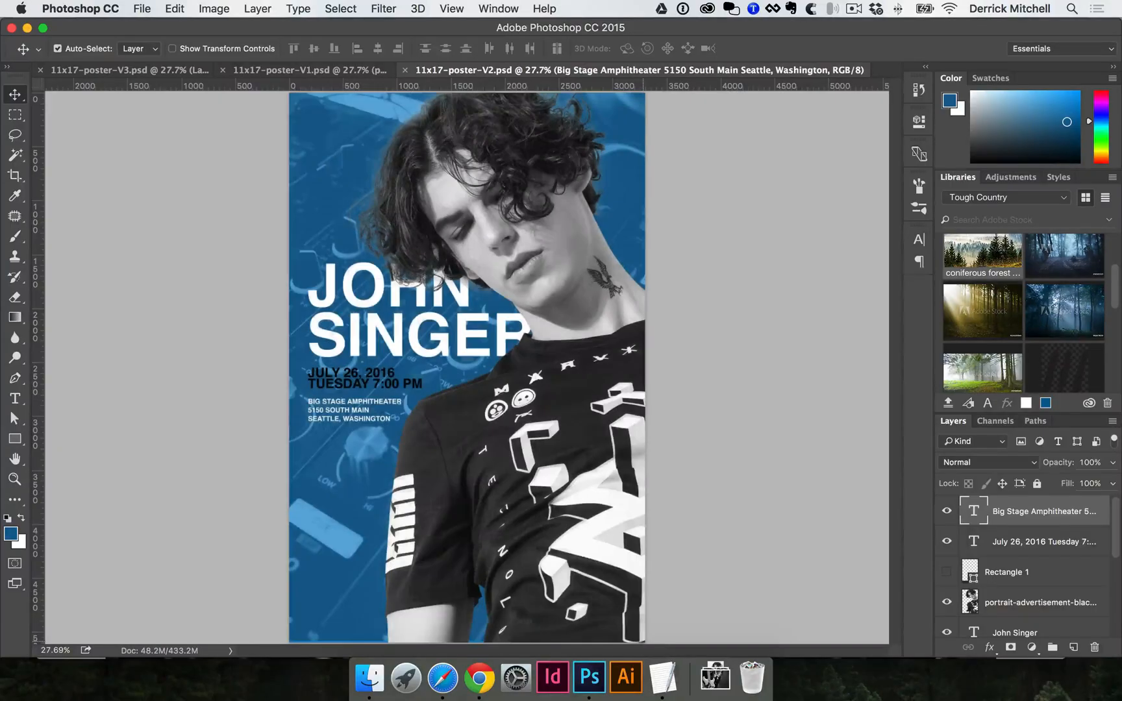
click(143, 6)
mouse_move(219, 224)
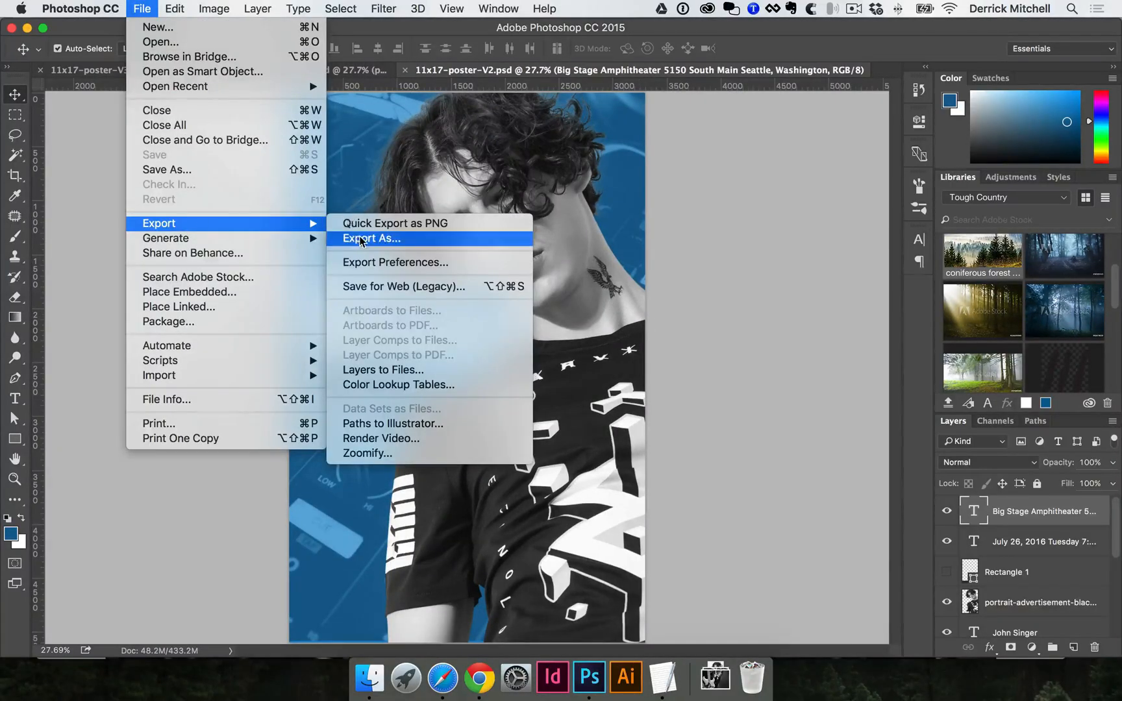
click(689, 209)
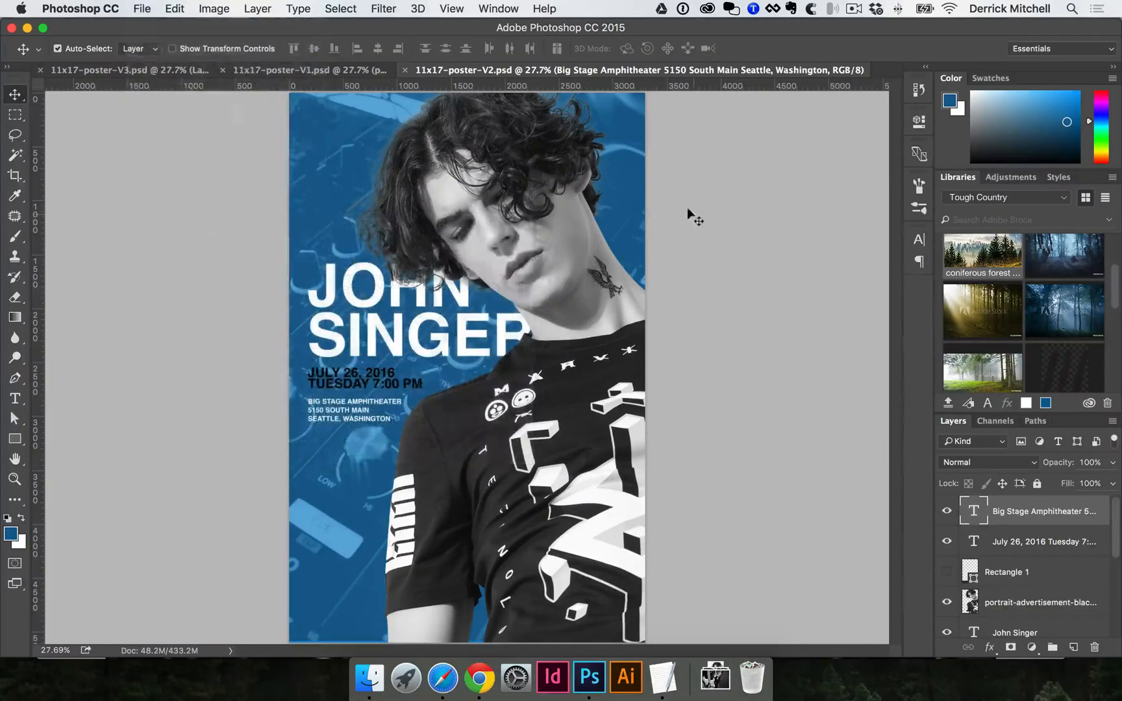
key(super+shift+4)
drag(289, 94, 645, 633)
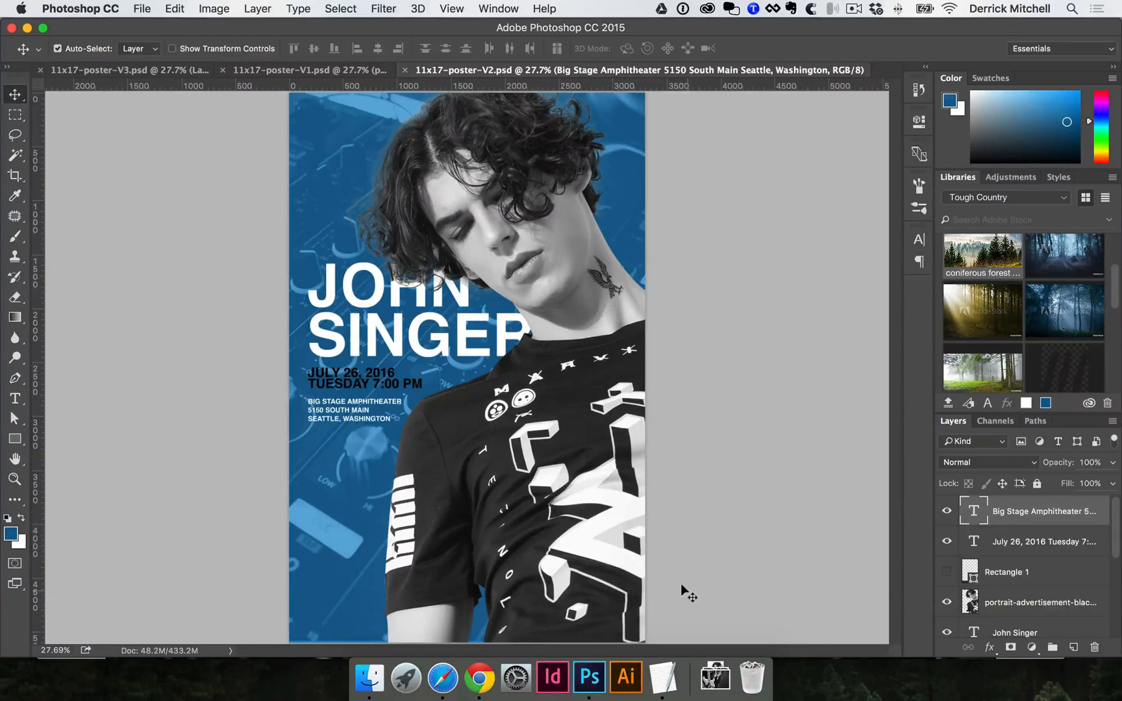
- Switch to Finder and rename the Desktop screenshot taken at 12.07.05 PM as poster-V3.png
click(369, 677)
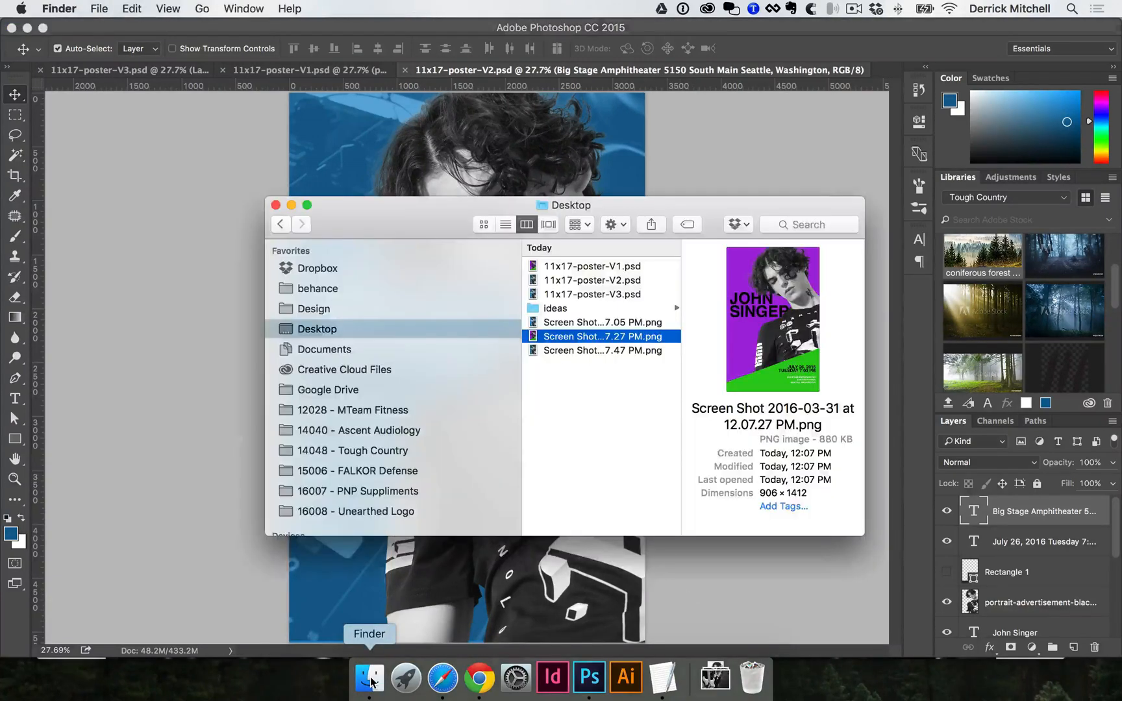
click(611, 323)
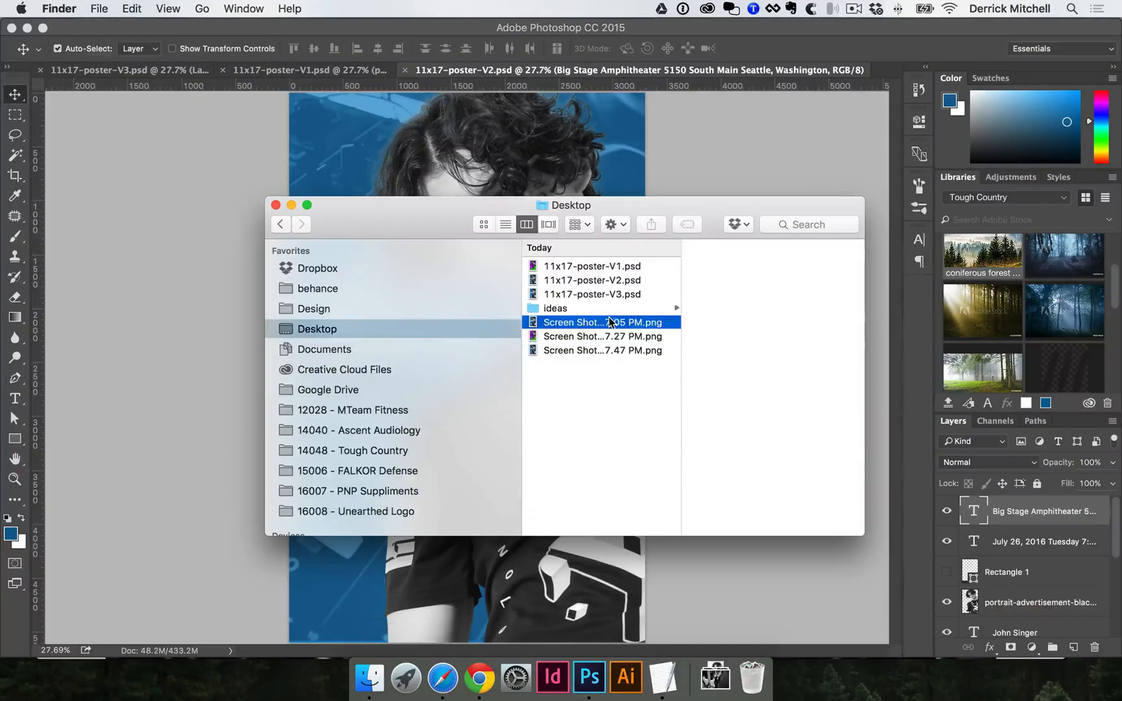
drag(391, 220, 317, 206)
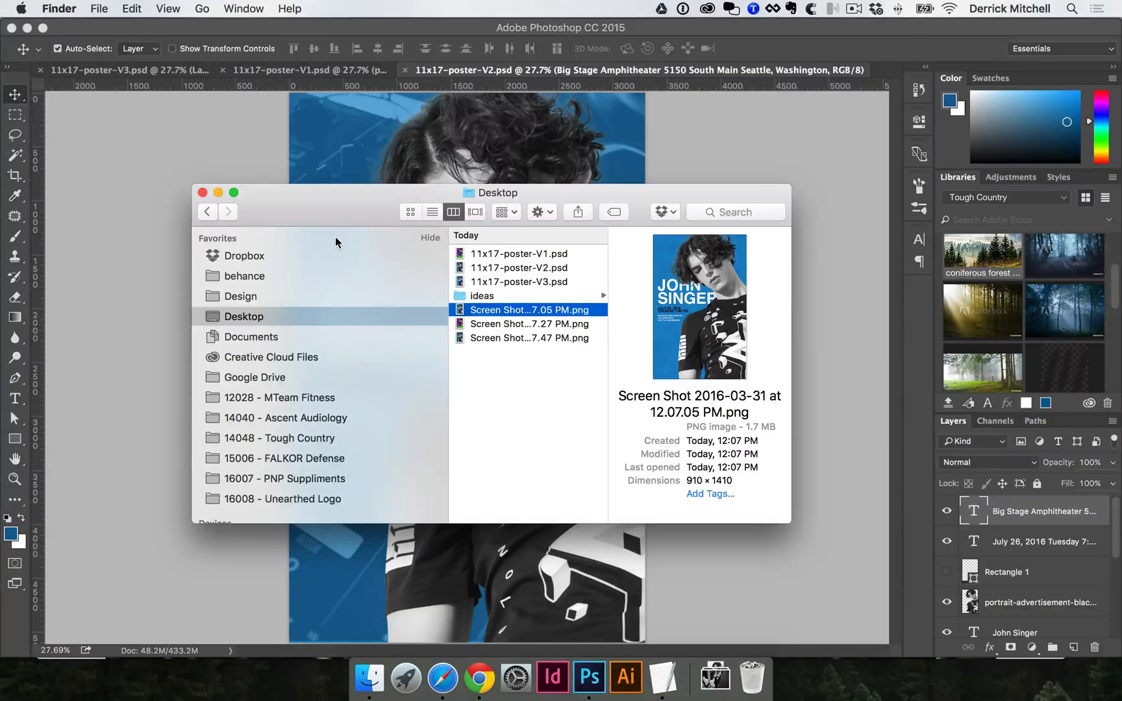
drag(516, 310, 664, 361)
drag(339, 203, 381, 215)
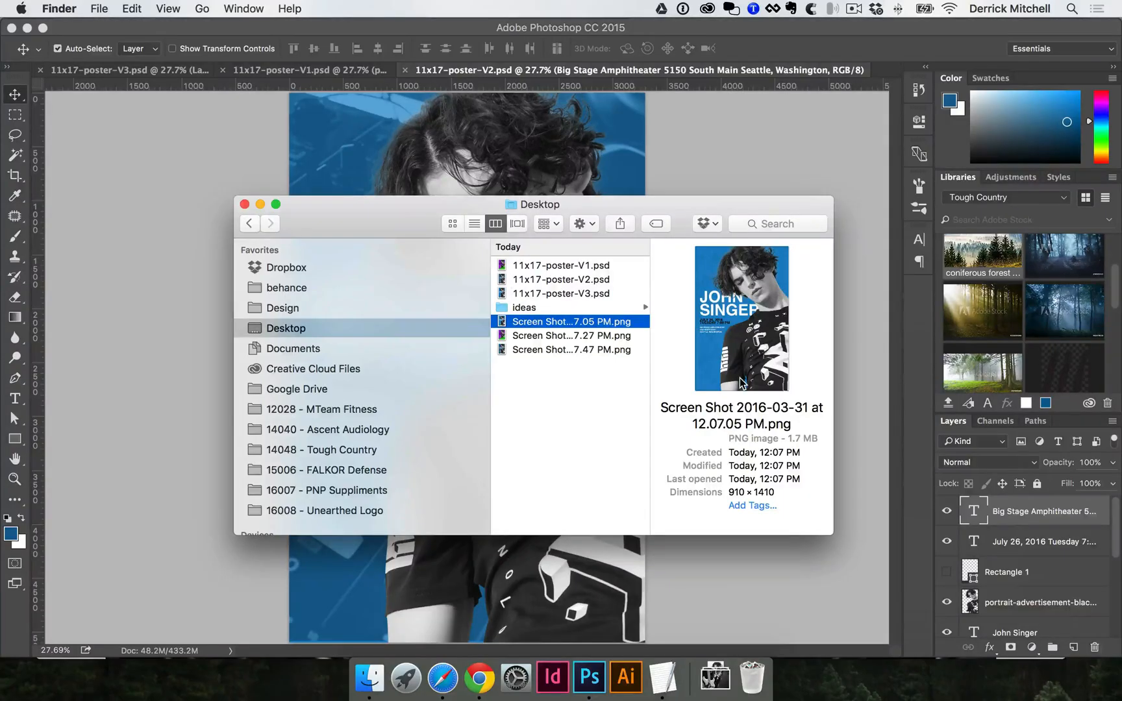
key(Return)
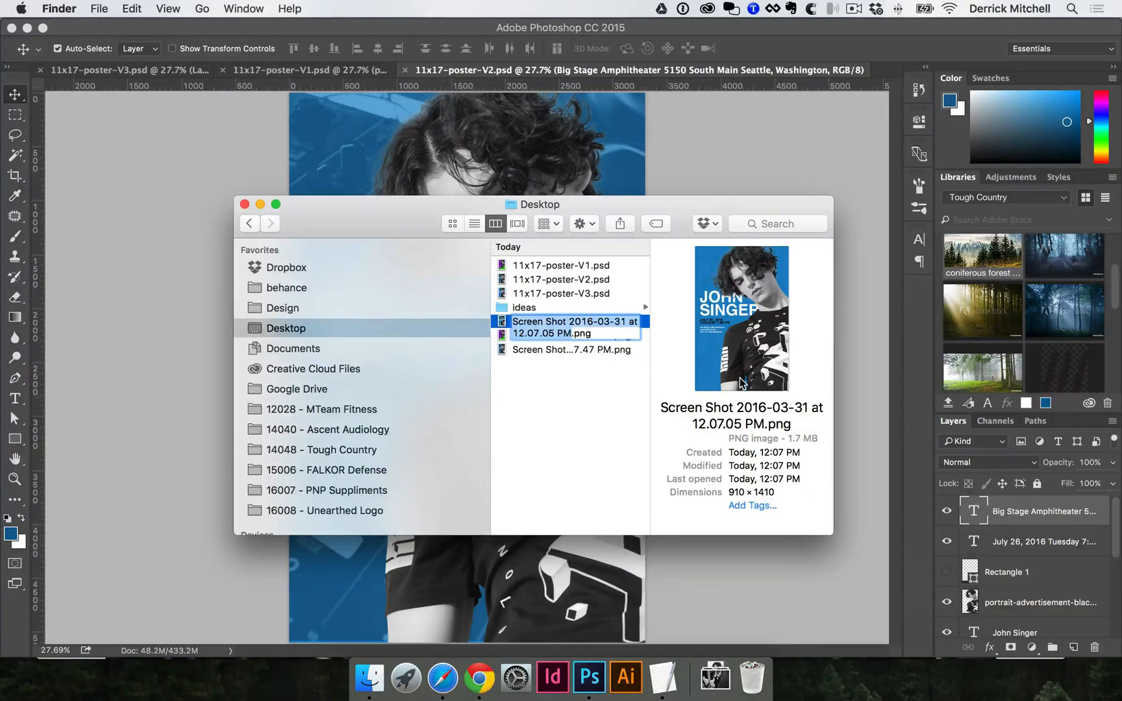
key(Escape)
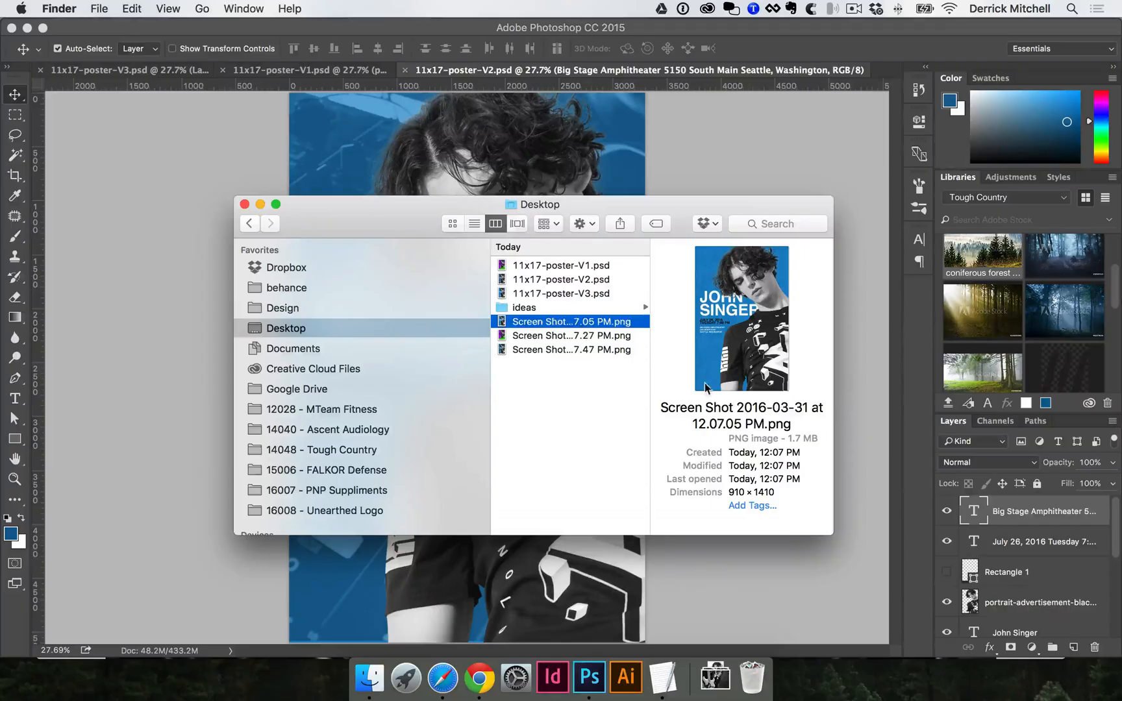
click(563, 325)
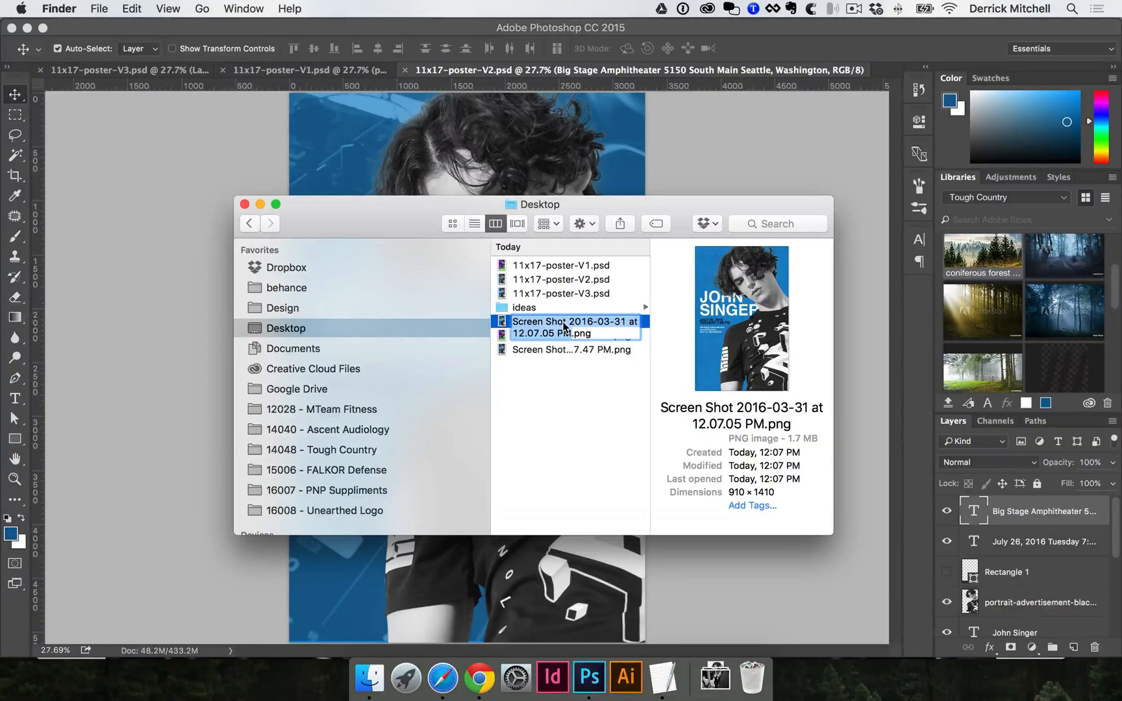
text(poster-V3)
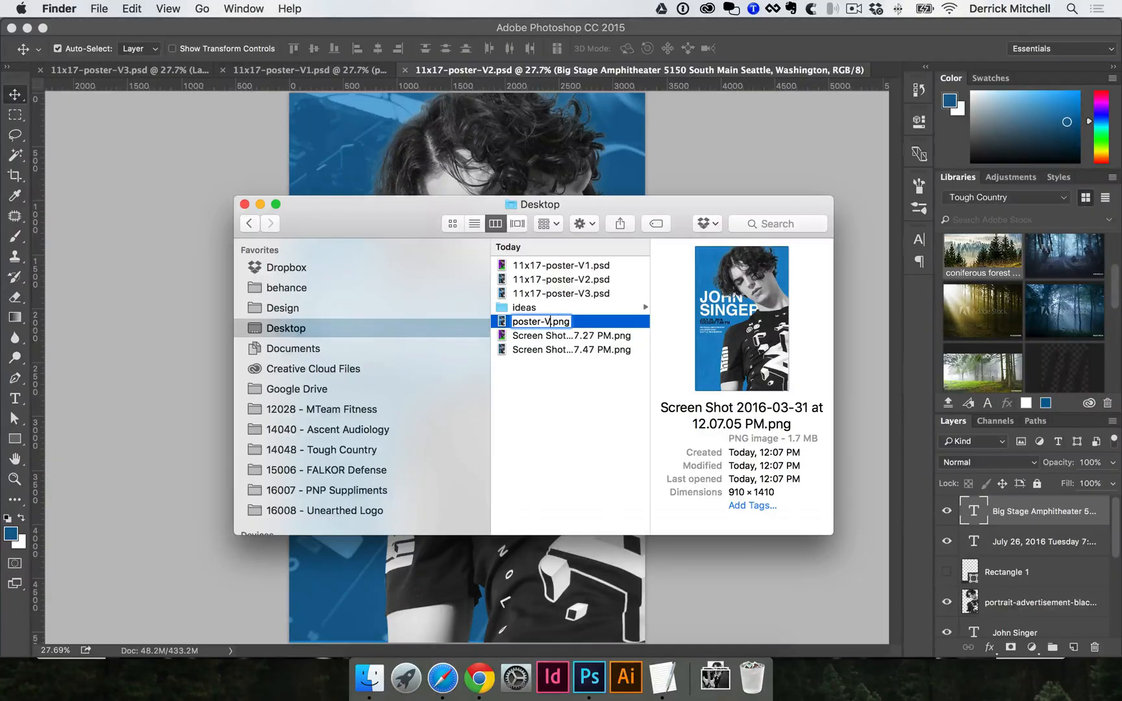
key(Return)
- Rename the screenshot of the purple and green poster as poster-V1.png
key(Down)
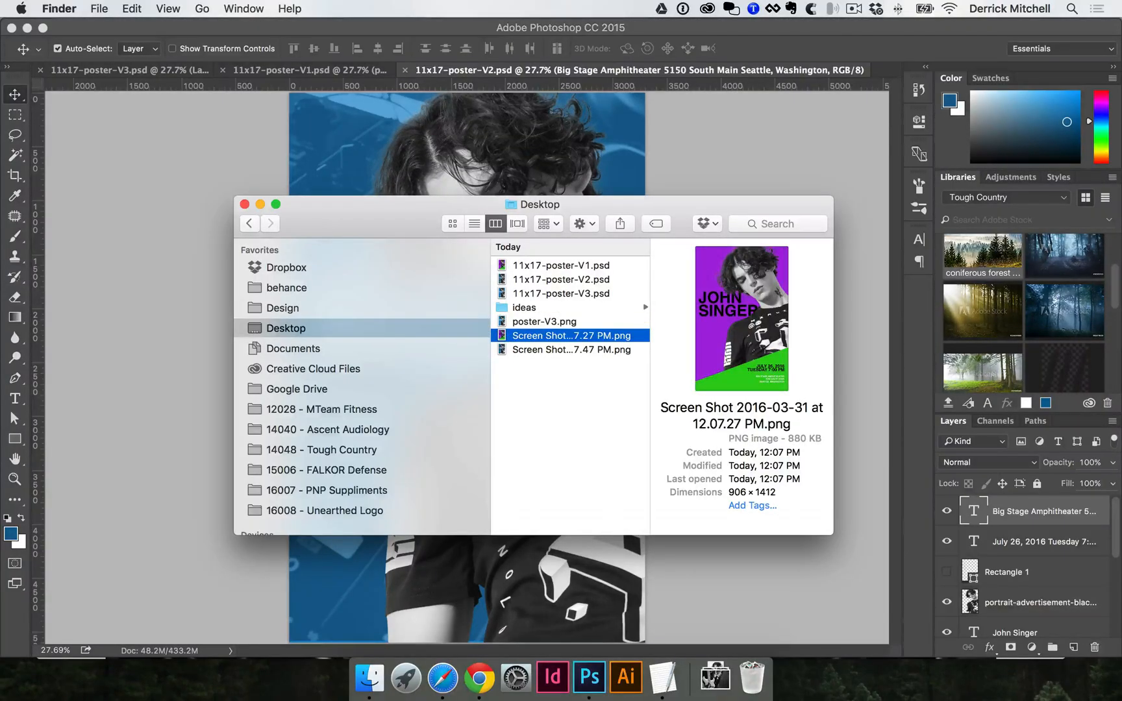
key(Return)
text(pos)
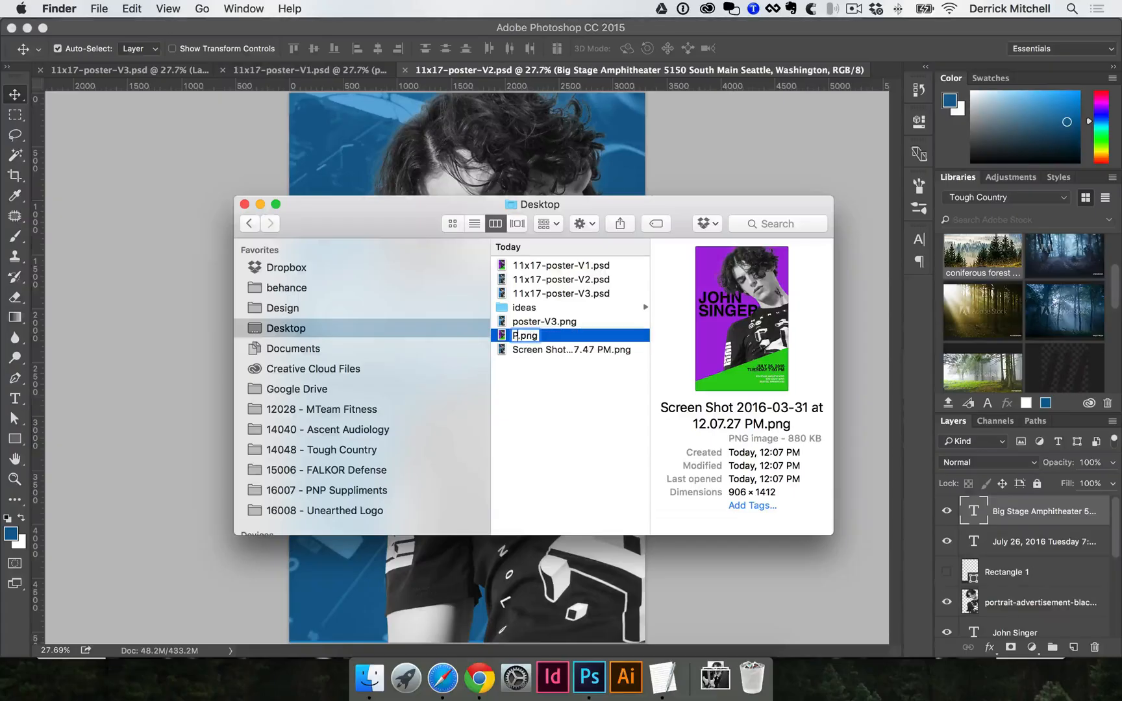
text(ter-V1)
key(Return)
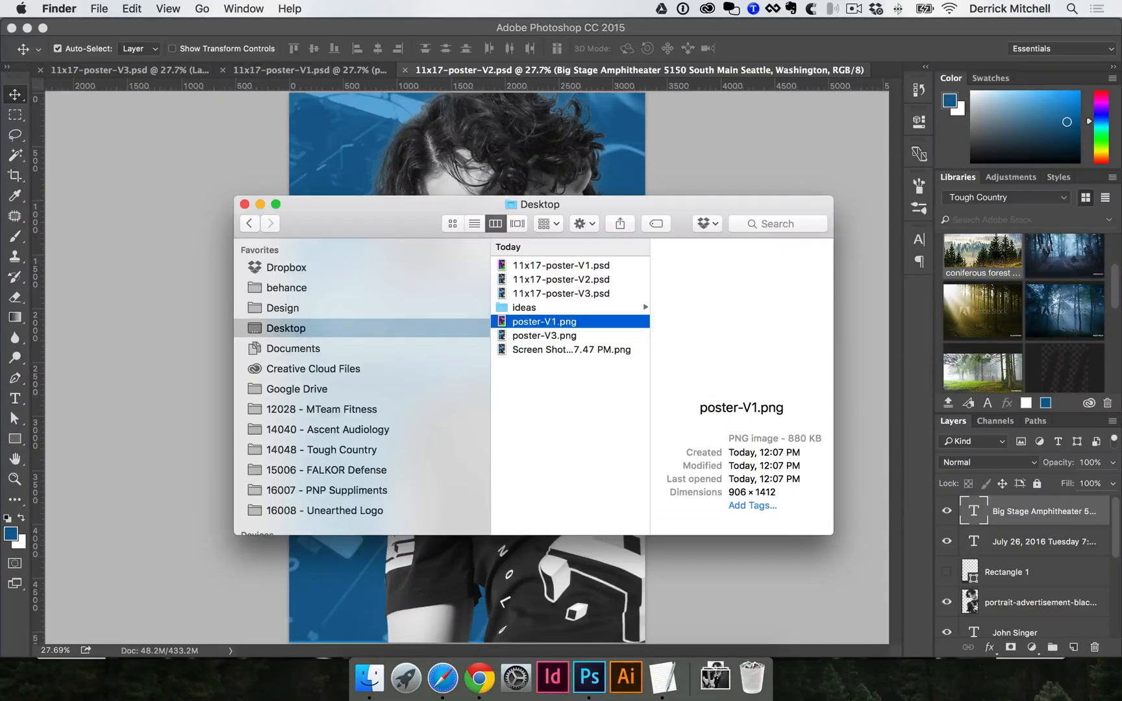
- Rename the remaining screenshot, taken at 12.07.47 PM, as poster-V2.png
key(Down)
key(Down)
key(Return)
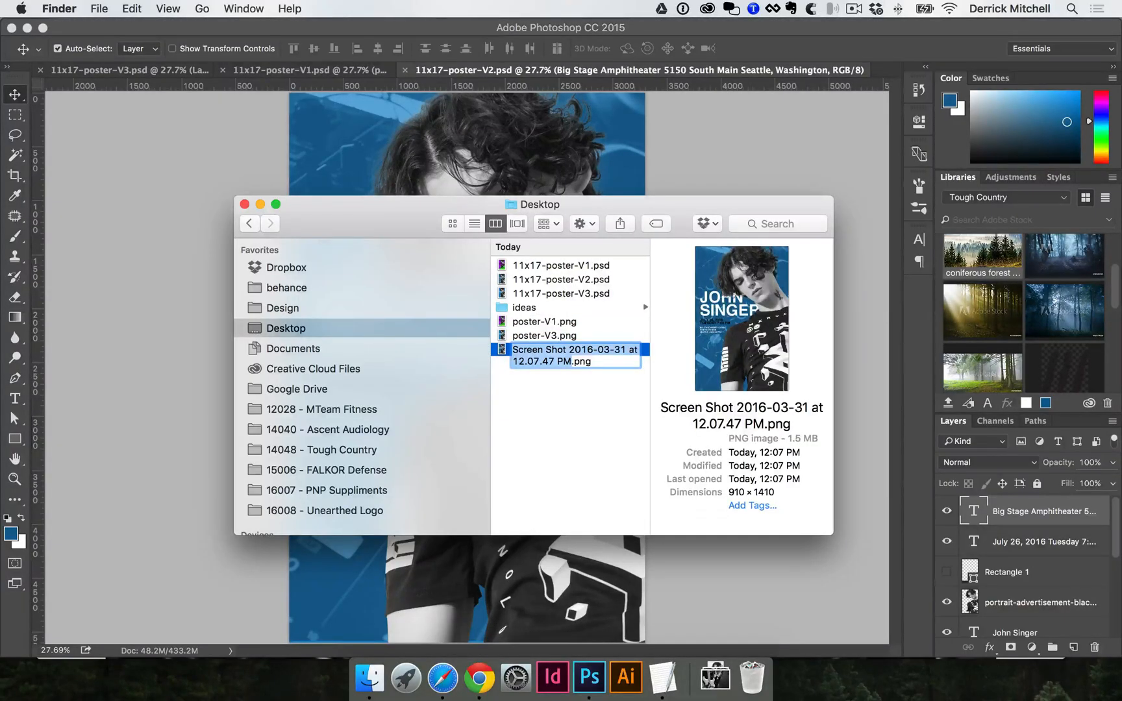
text(poster-V2)
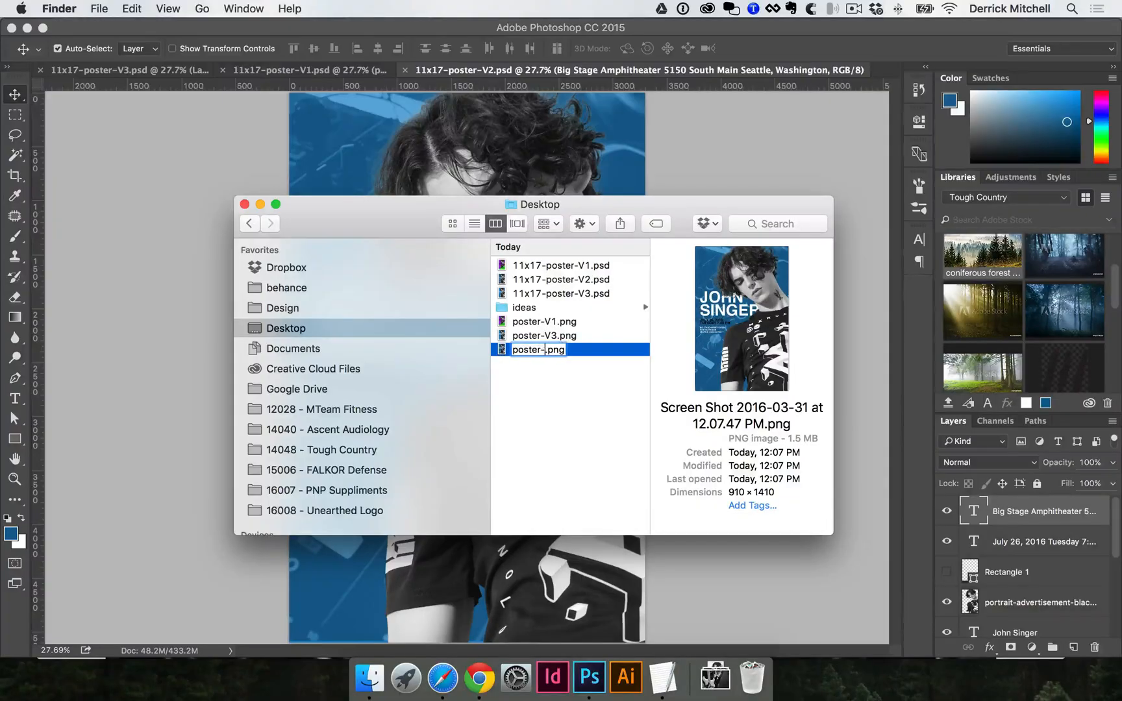
key(Return)
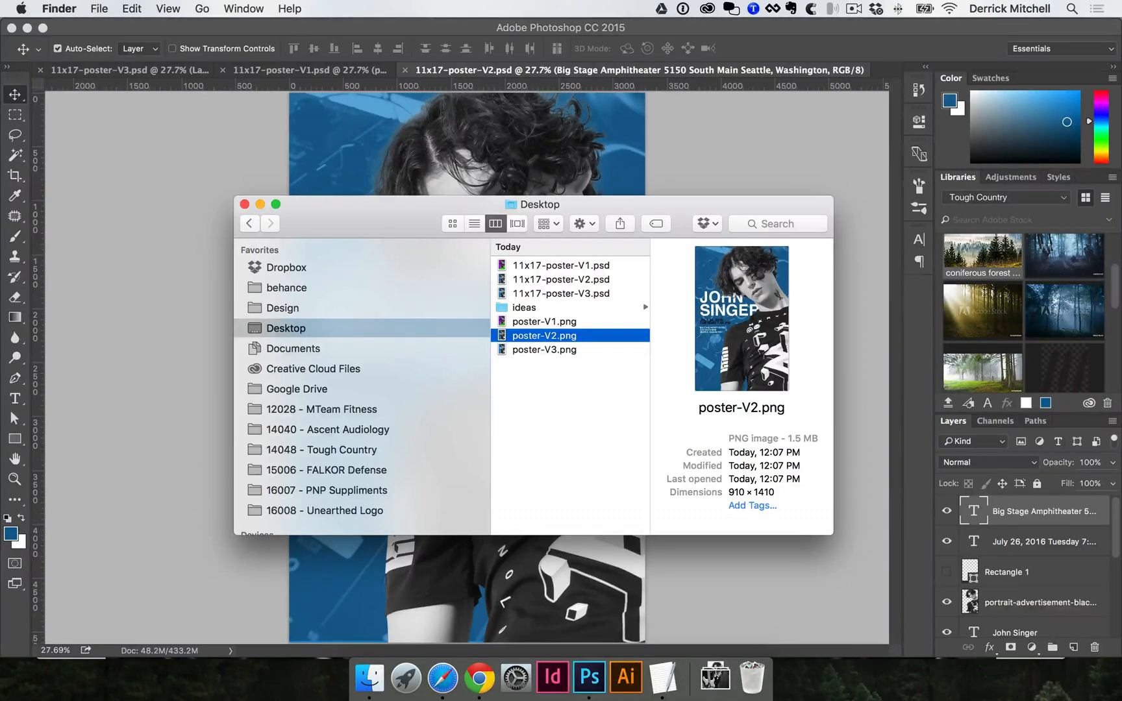
- Preview poster-V2.png at a larger size with Quick Look, then close the preview
click(556, 322)
click(582, 339)
key(space)
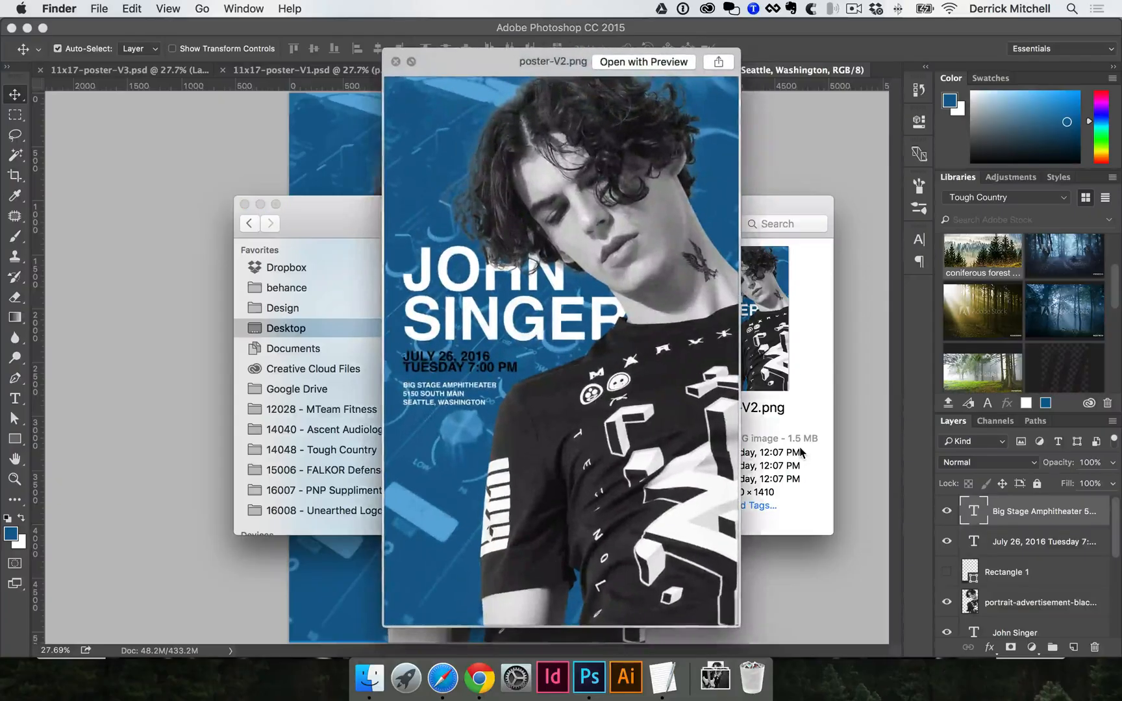
key(space)
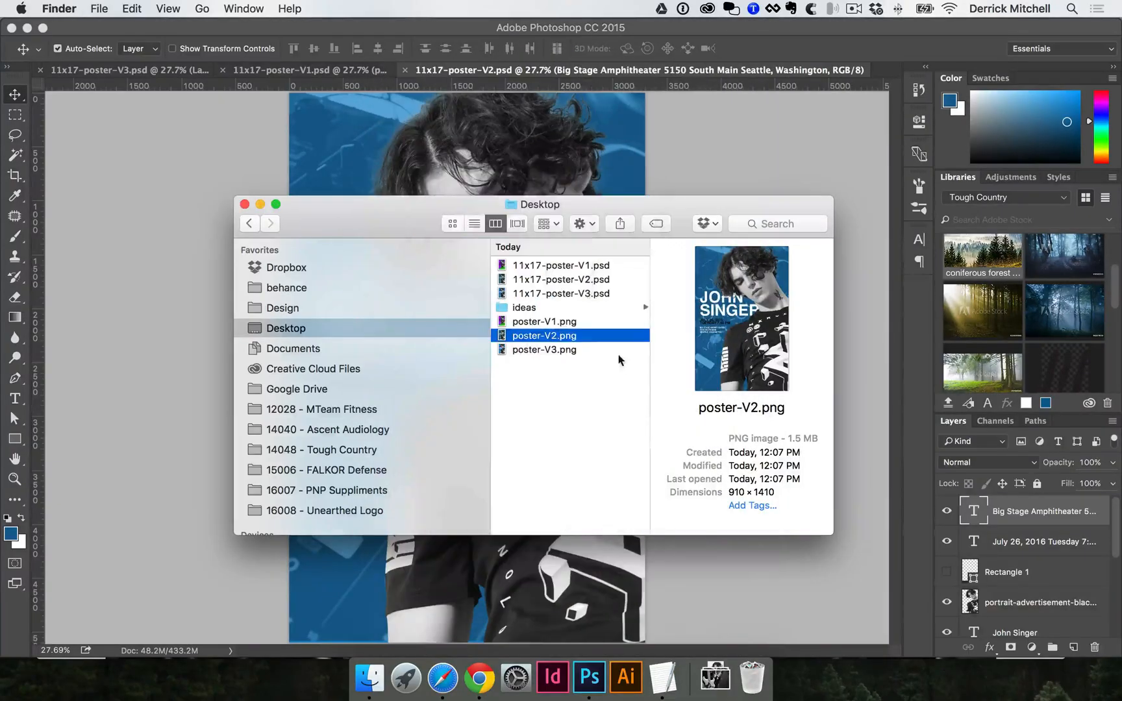
- Compare poster-V1.png, poster-V2.png and poster-V3.png by flipping back and forth between them in Quick Look
click(569, 323)
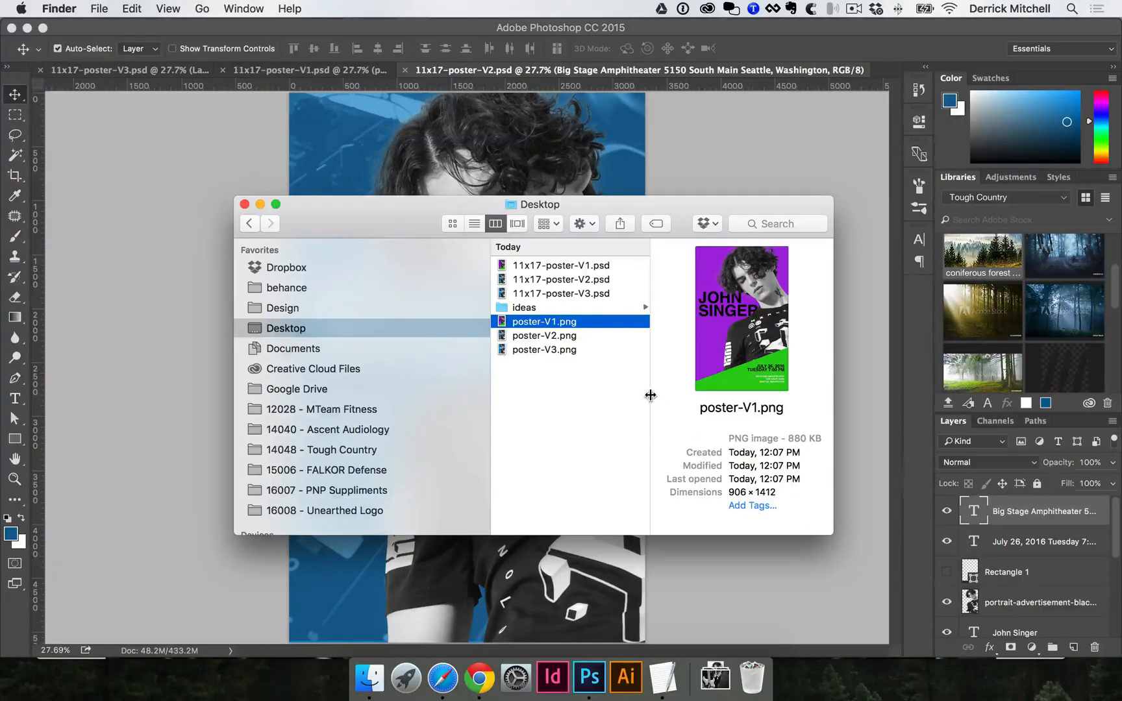
key(space)
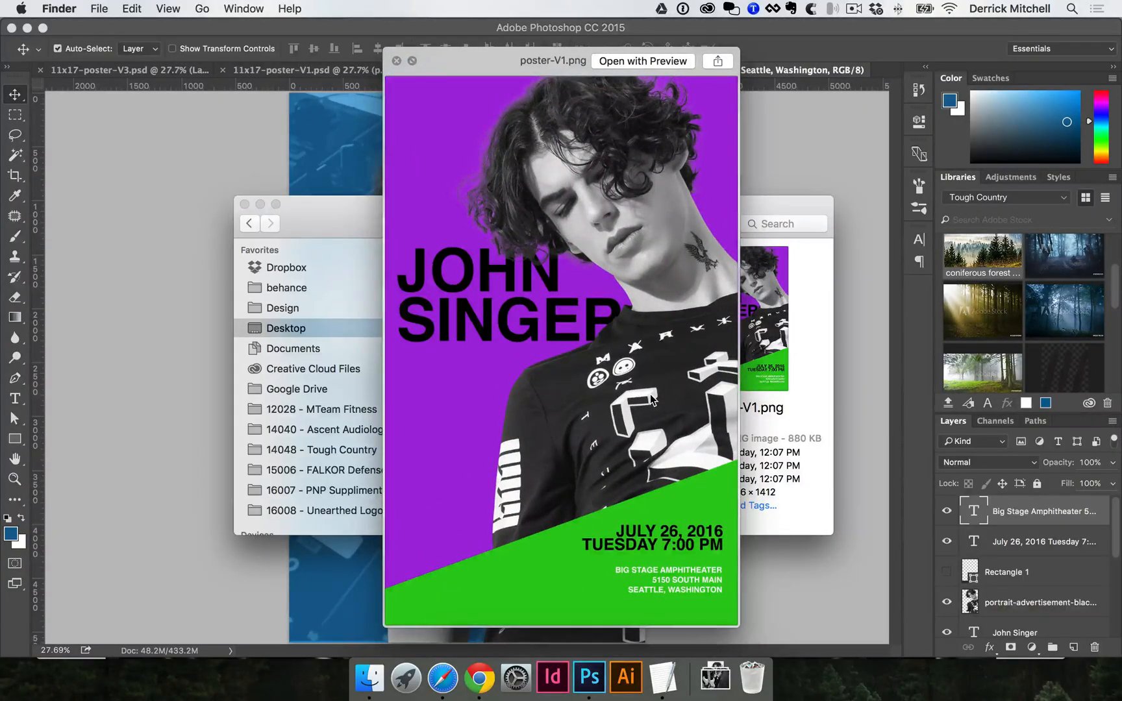
key(Down)
key(Down)
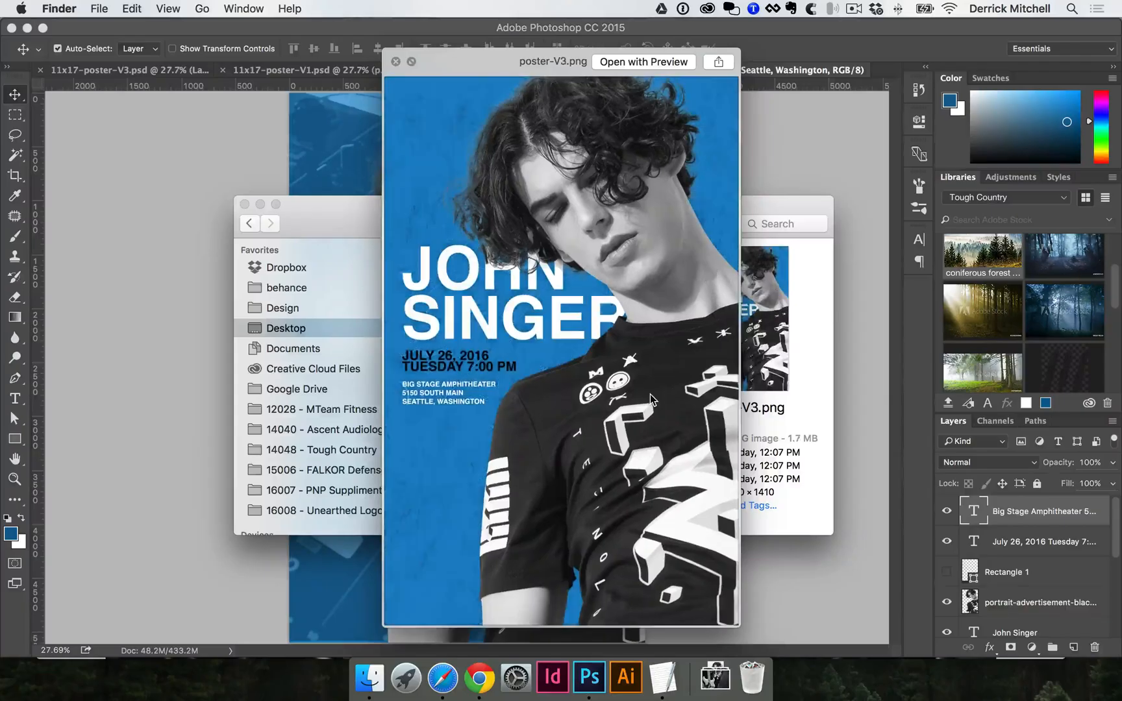
key(Up)
key(Up)
key(Down)
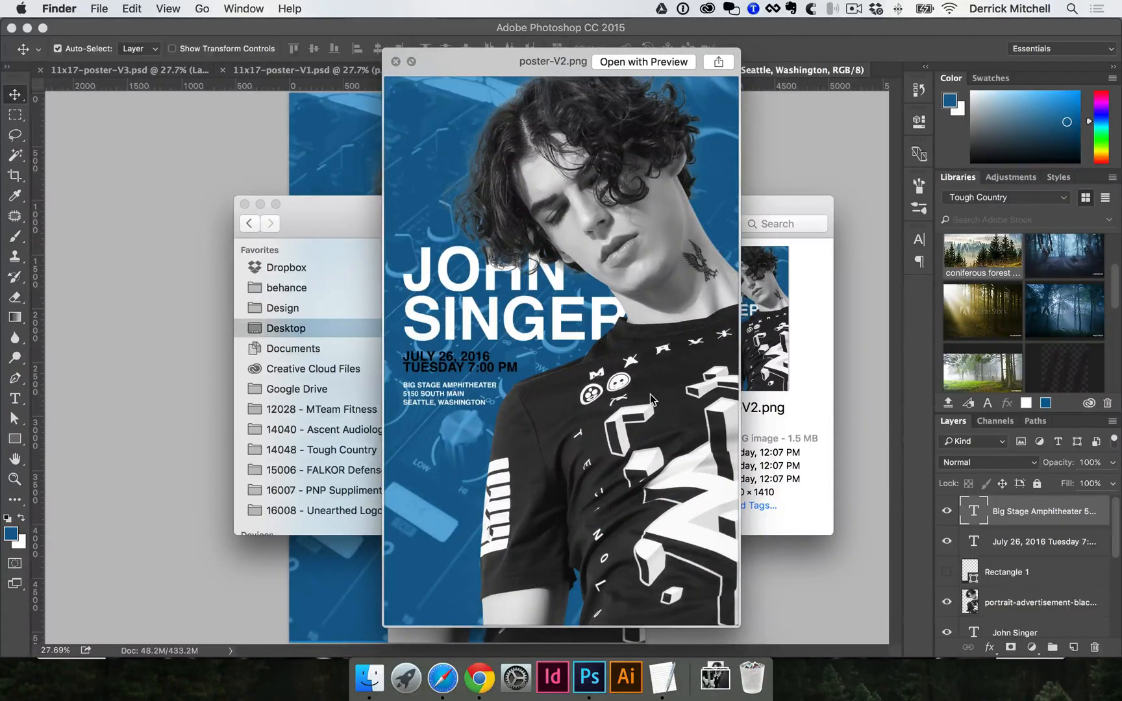
key(Down)
key(Up)
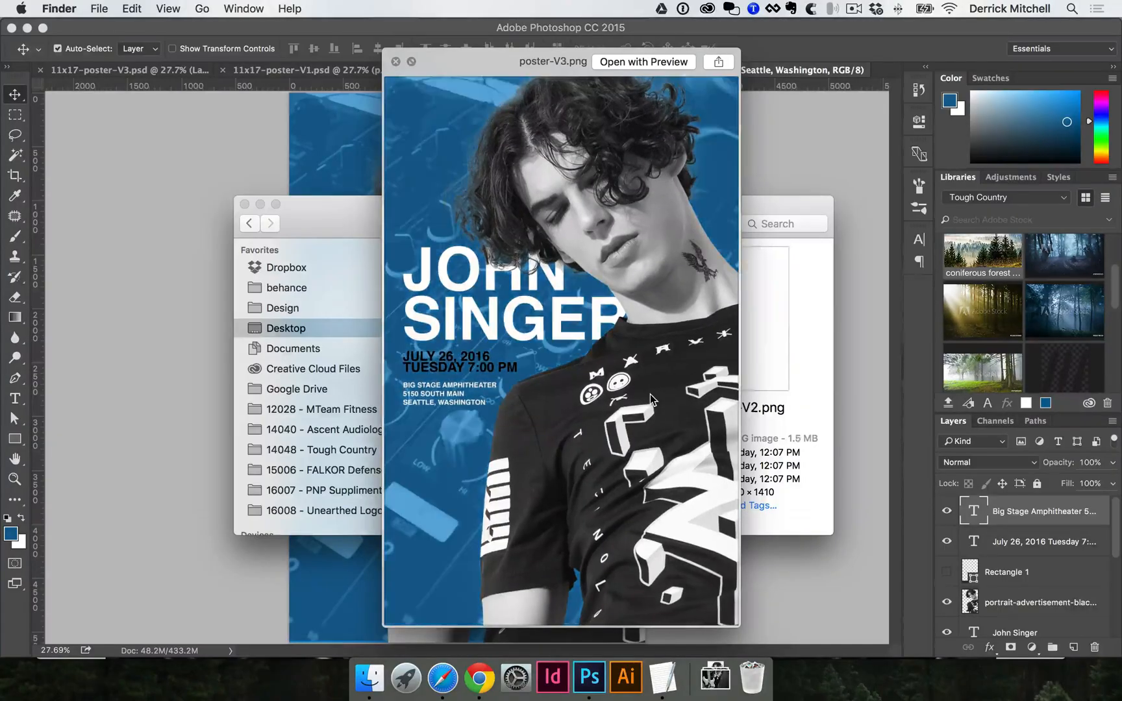
key(Up)
key(space)
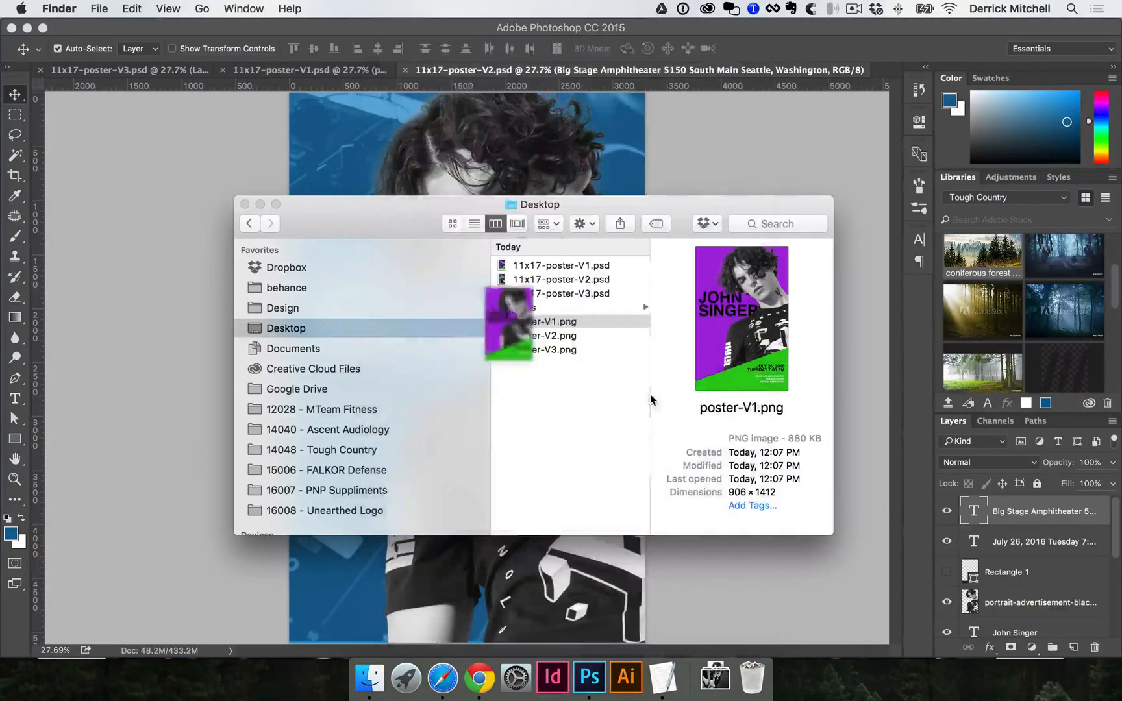
key(space)
key(Down)
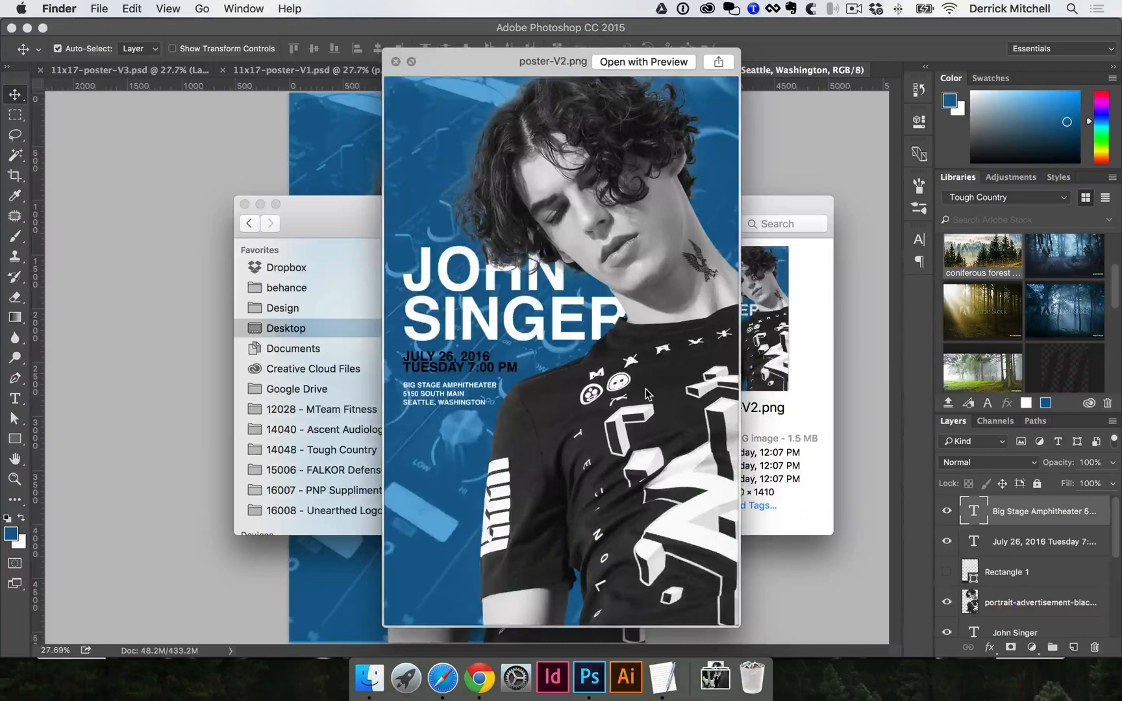
key(Down)
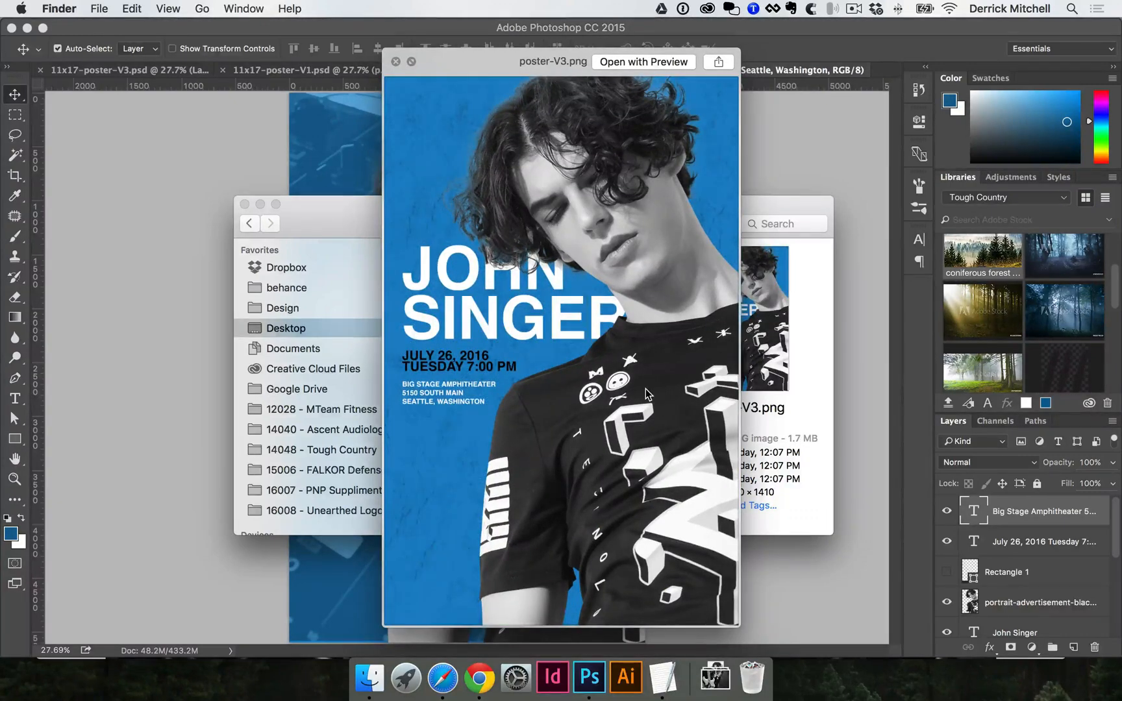
key(Up)
key(Up)
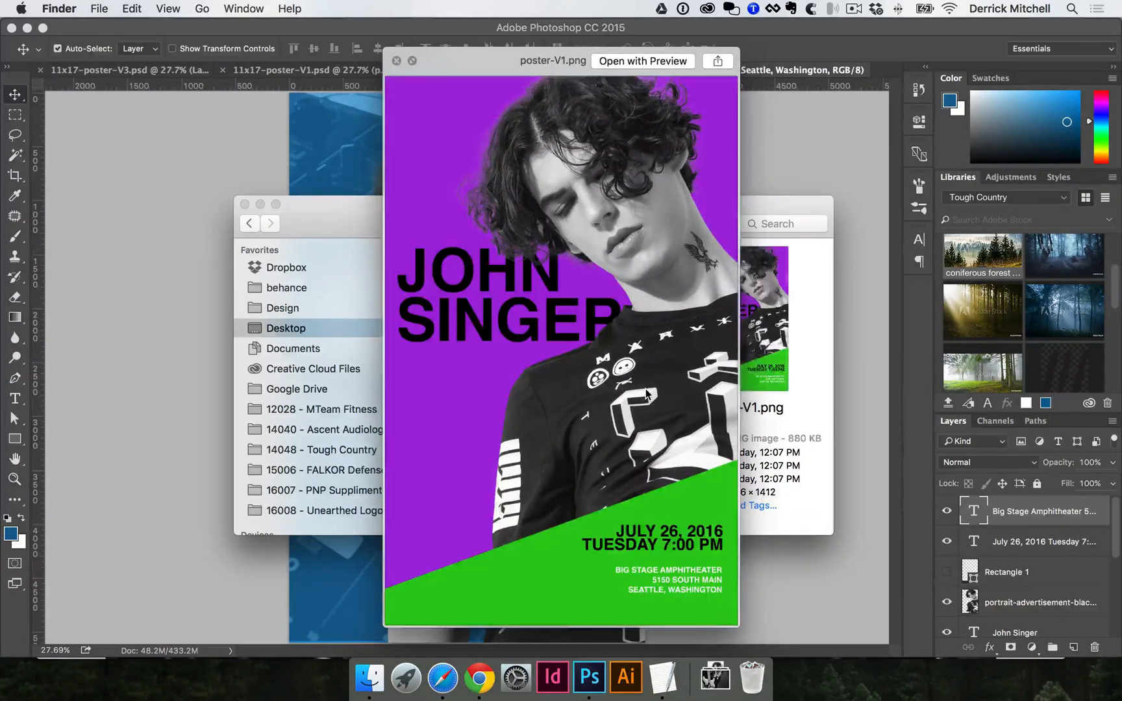
key(Down)
key(Down)
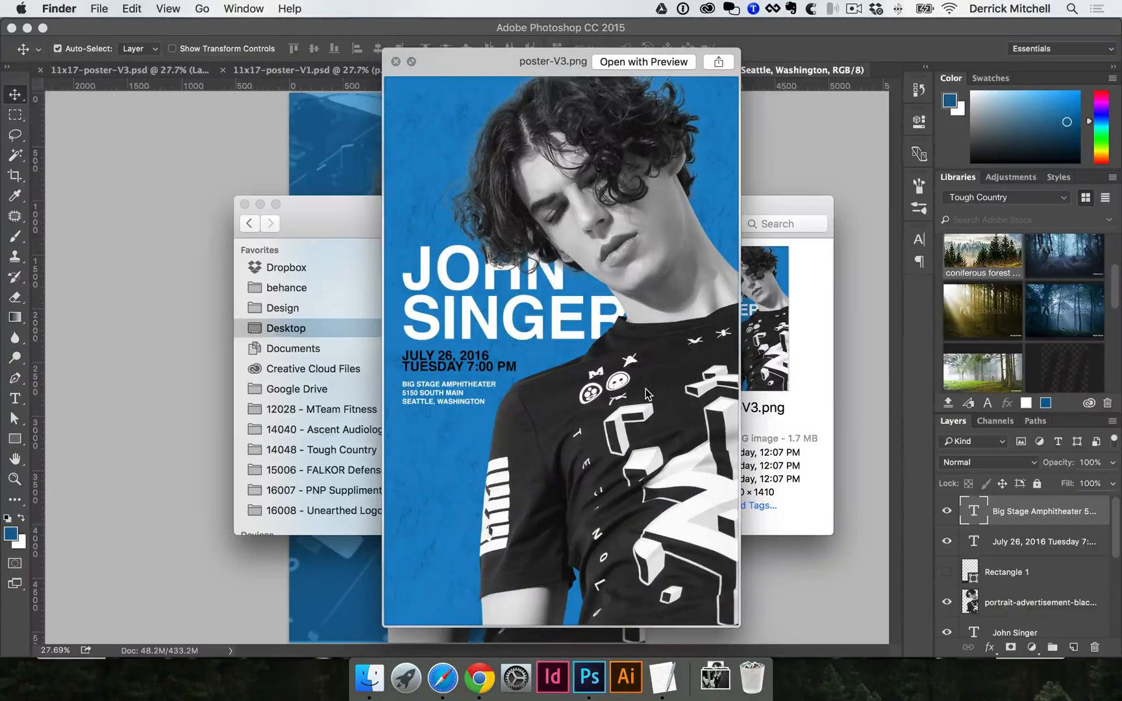
key(space)
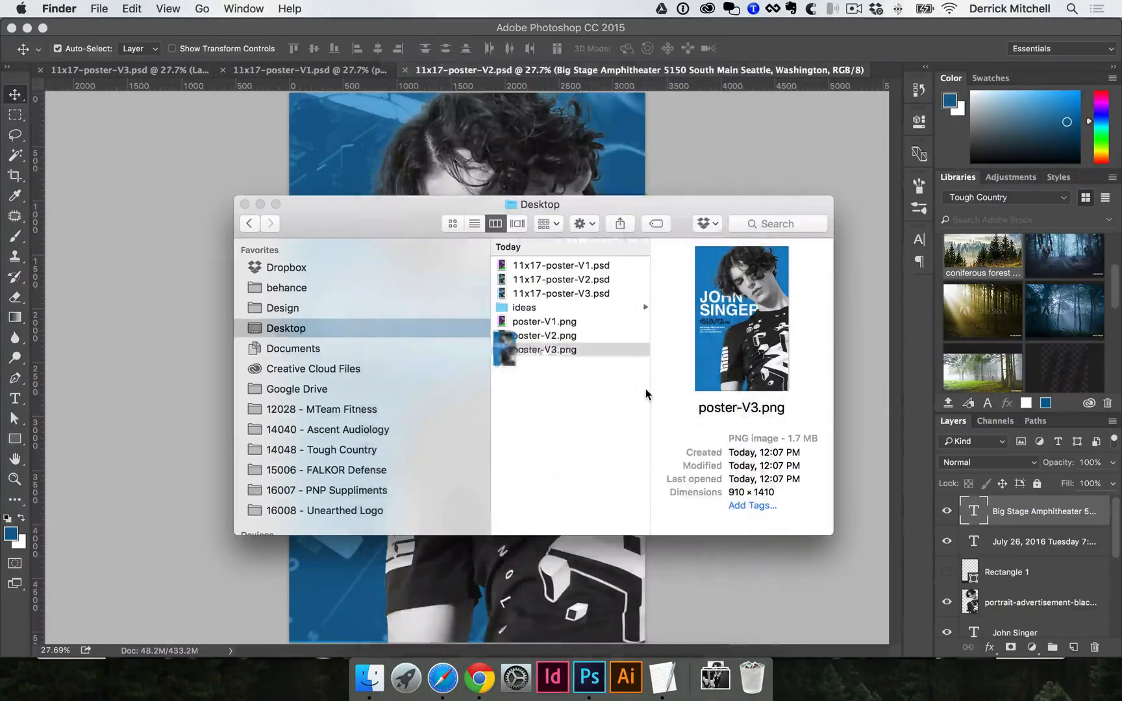
- Return to Photoshop and convert 11x17-poster-V3.psd to CMYK Color, flattening its layers
click(214, 189)
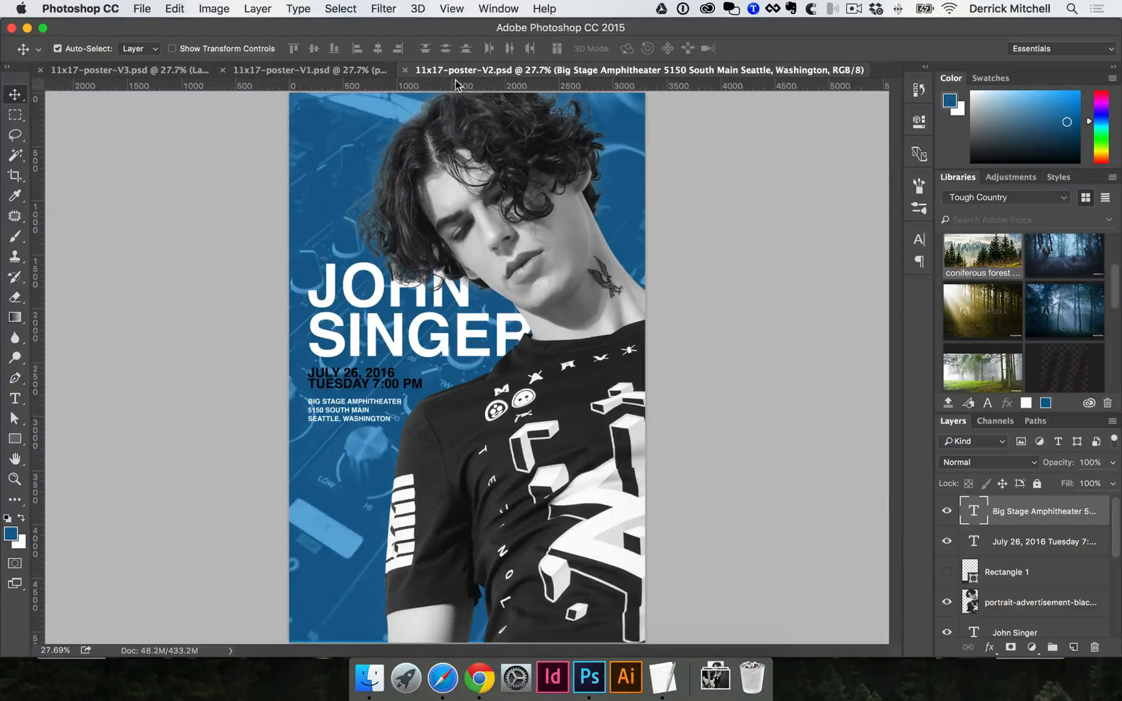
click(169, 70)
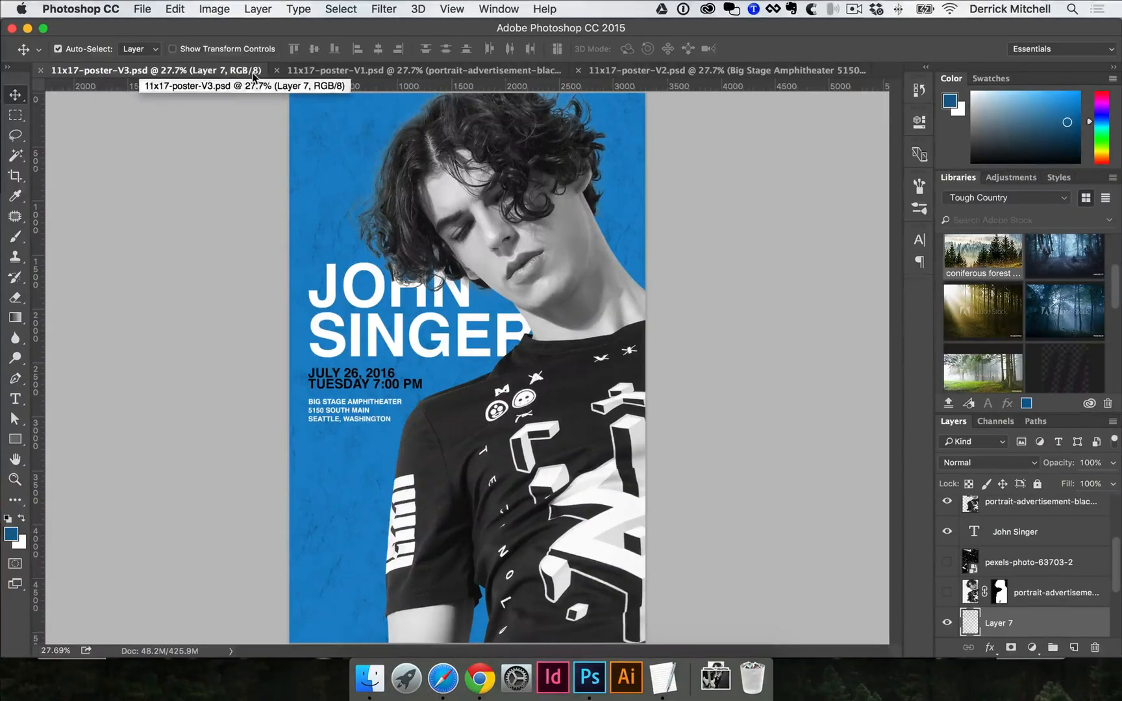
click(221, 9)
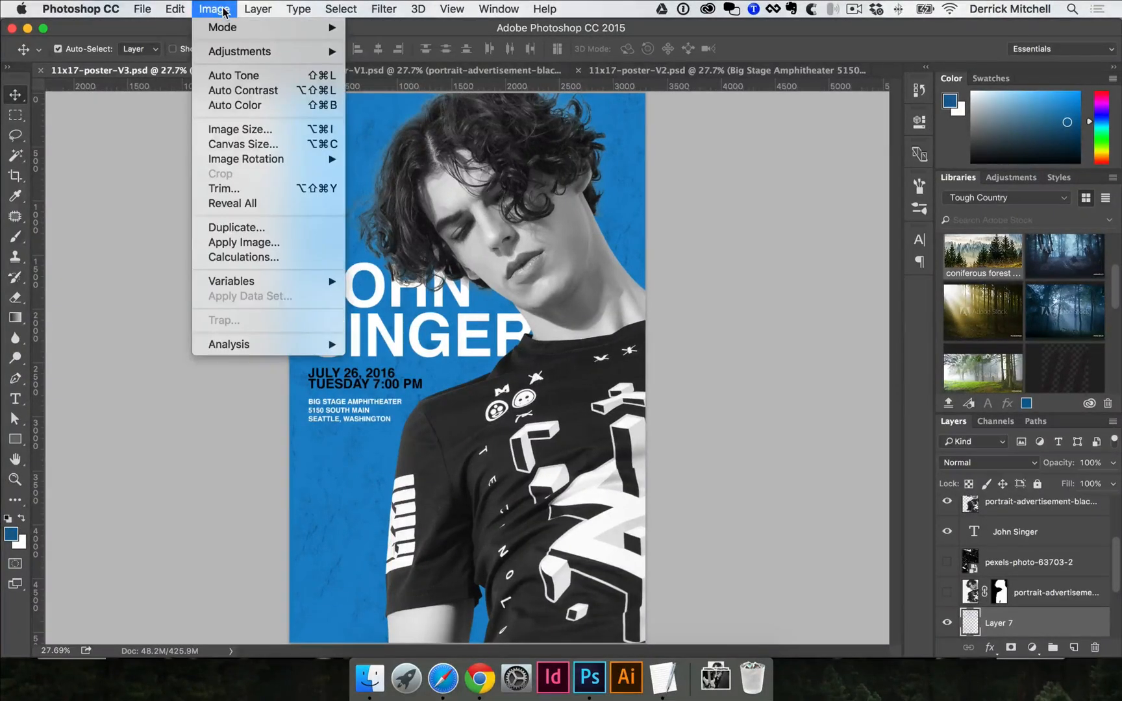
mouse_move(225, 27)
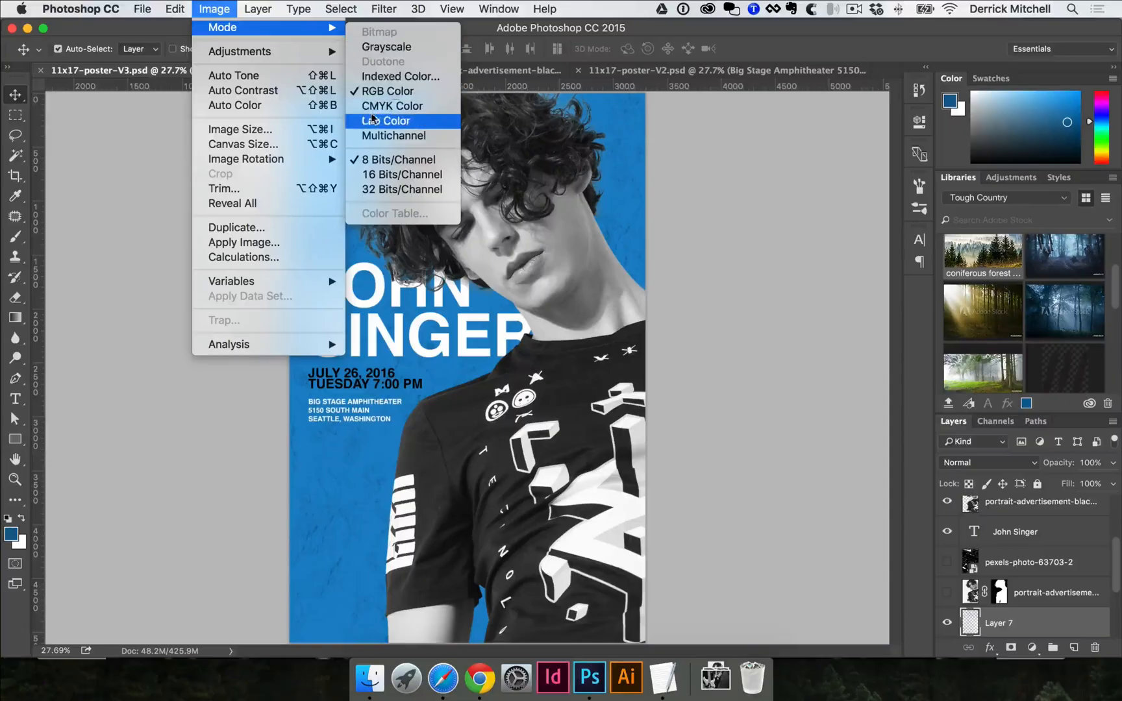
click(404, 107)
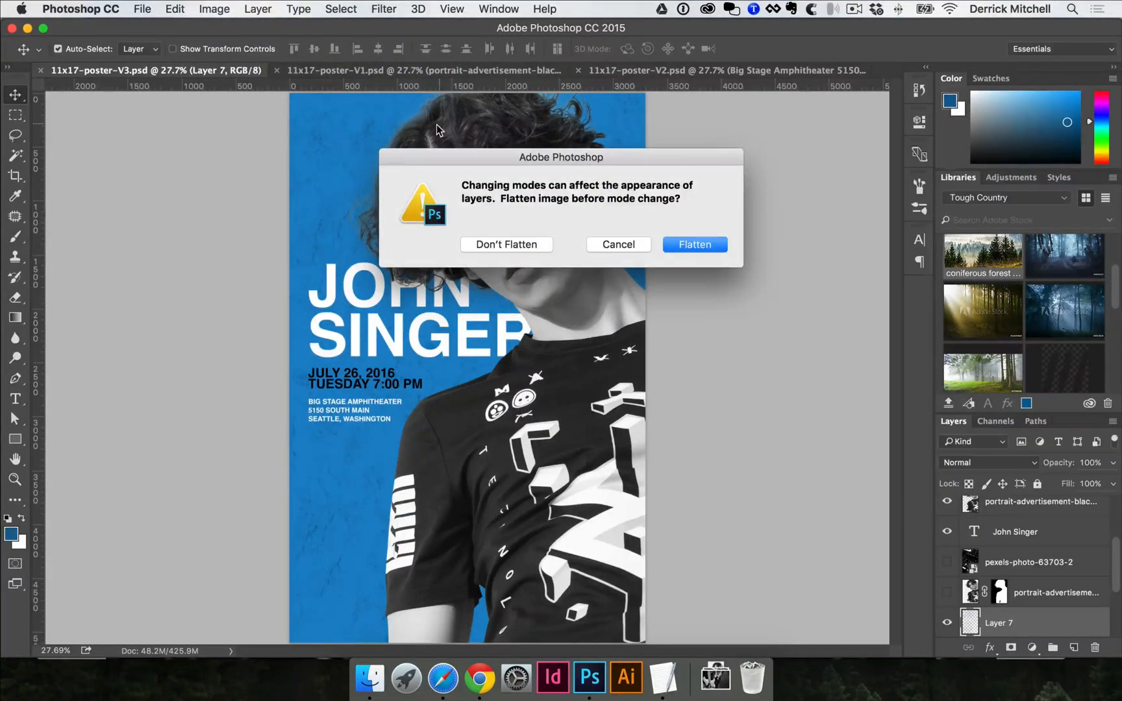
click(691, 250)
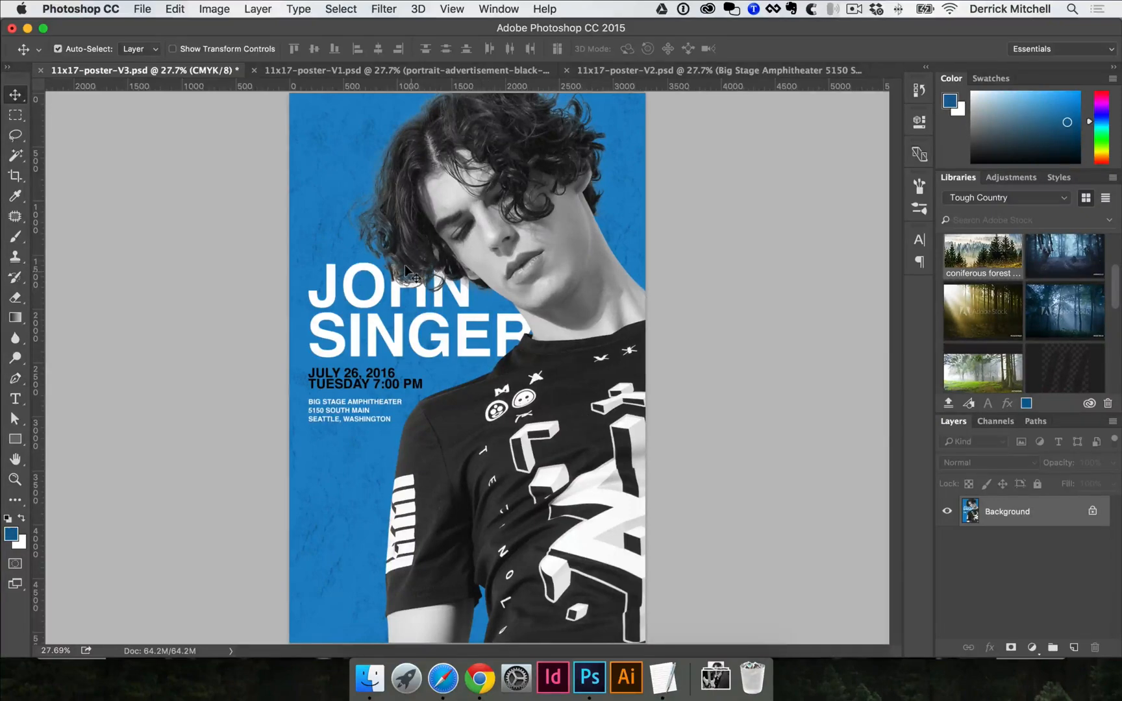
click(382, 8)
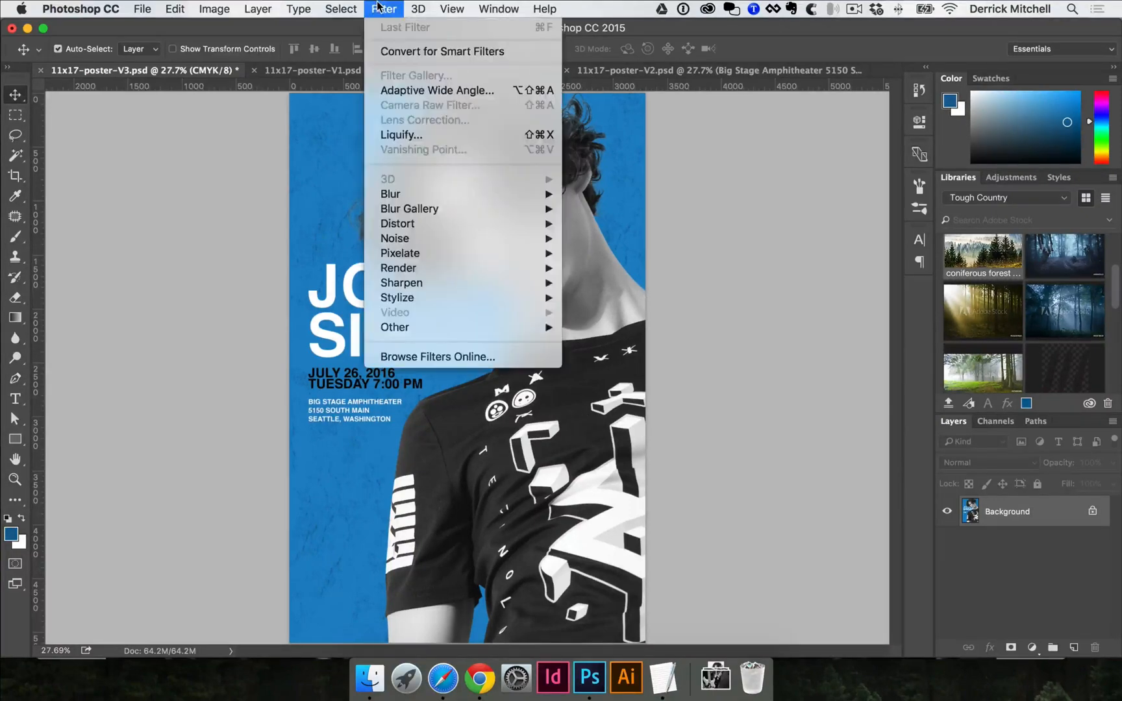
mouse_move(416, 239)
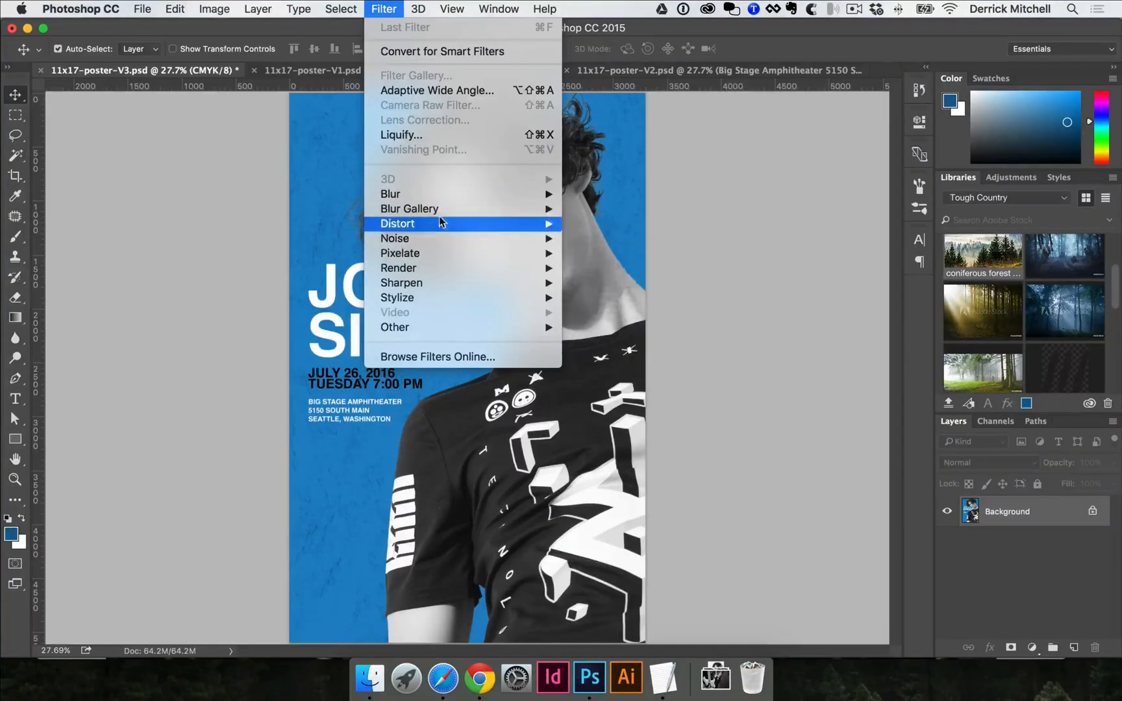
click(306, 185)
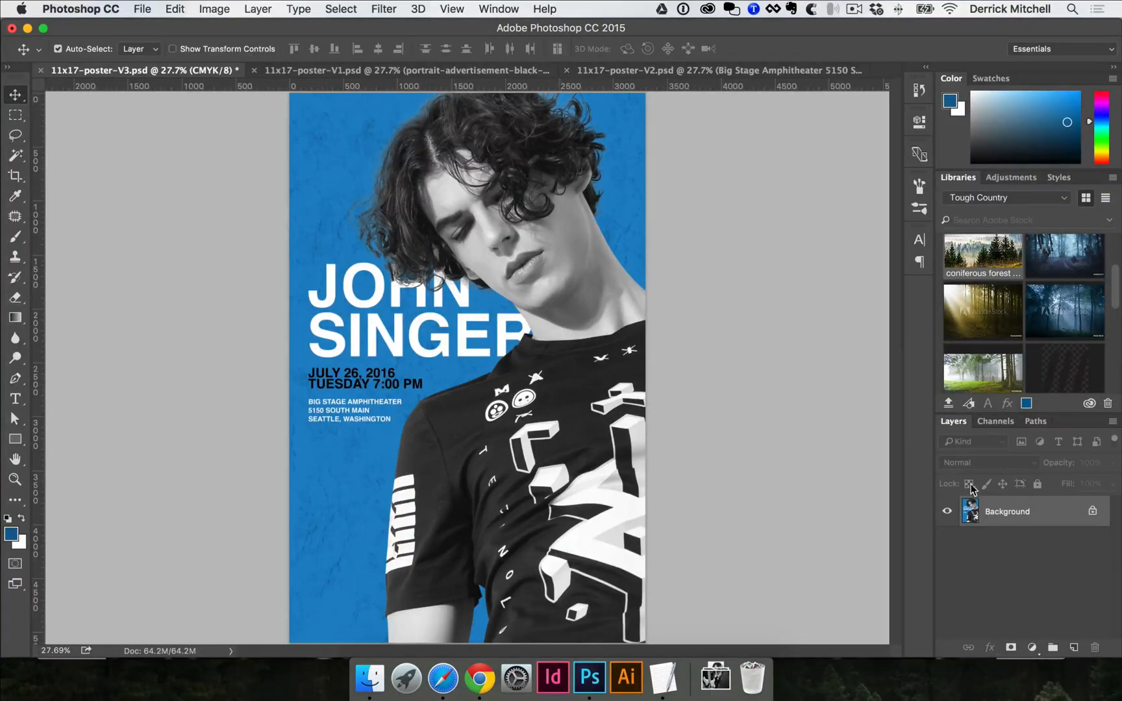
- Save the CMYK poster to the Desktop as a Photoshop PDF copy, 11x17-poster-V3.pdf, with the Working CMYK proof setup enabled
click(143, 9)
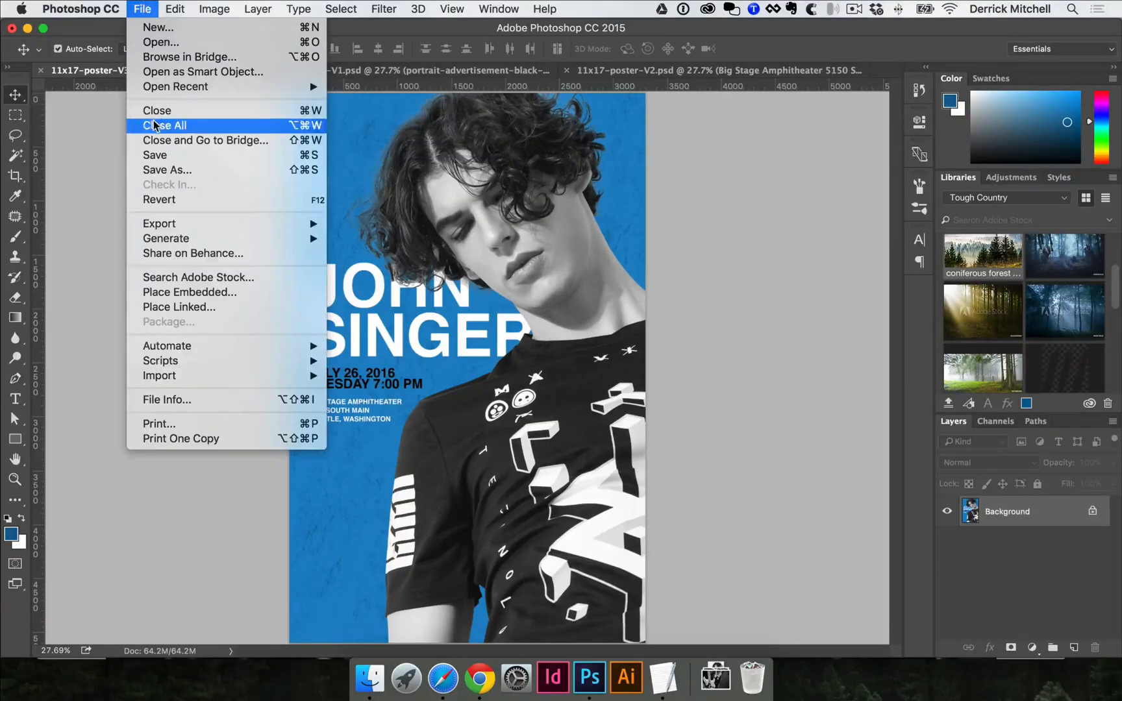
click(193, 172)
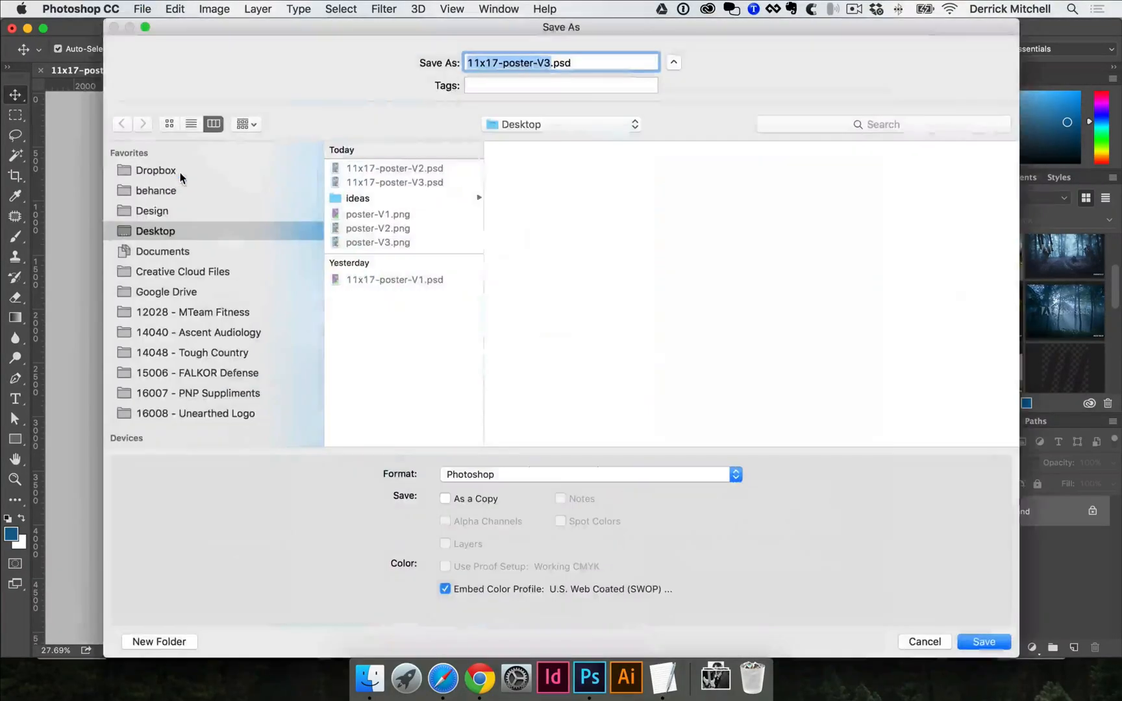
click(656, 475)
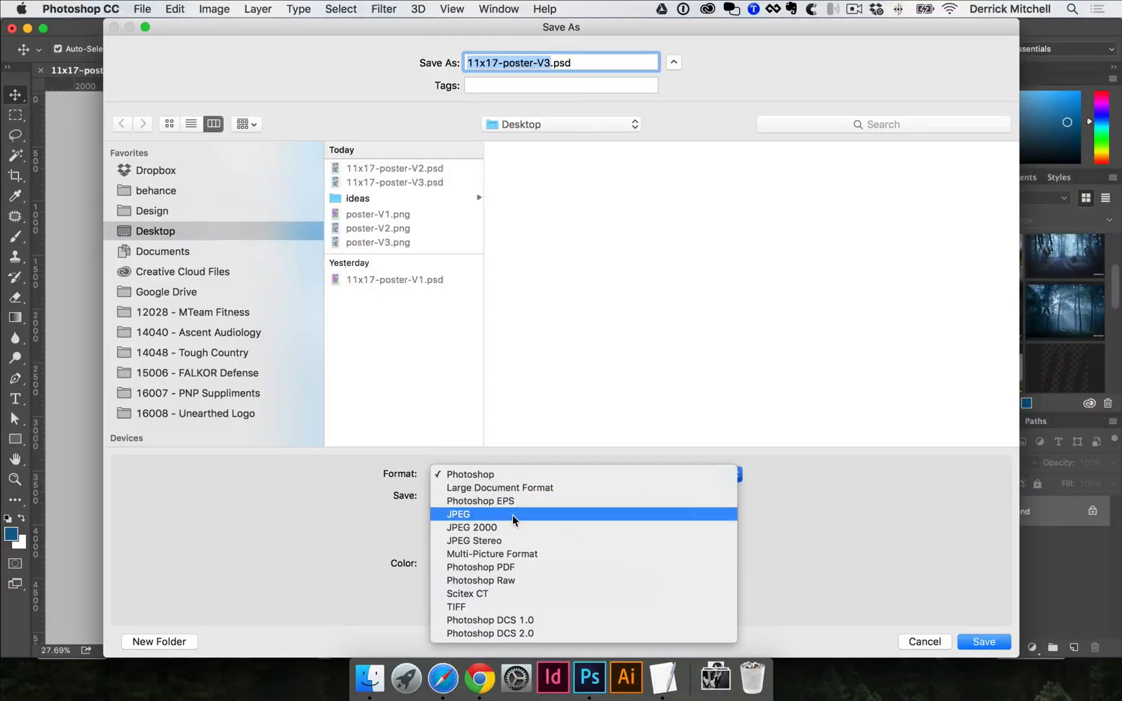
click(493, 567)
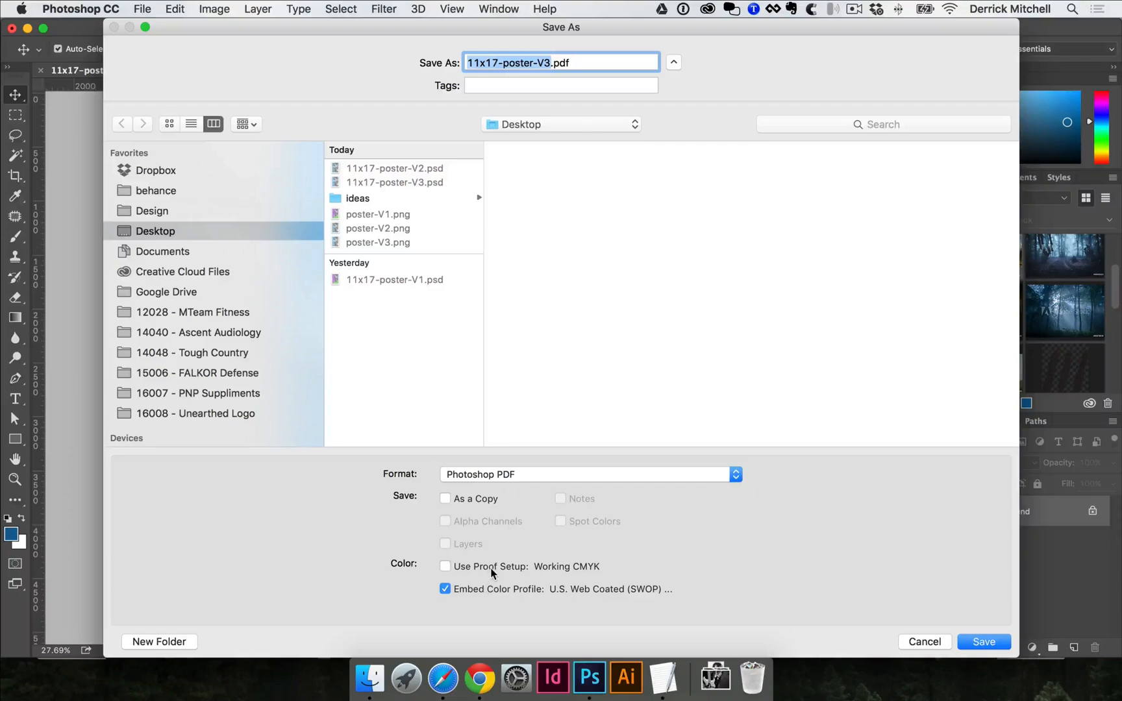
click(444, 567)
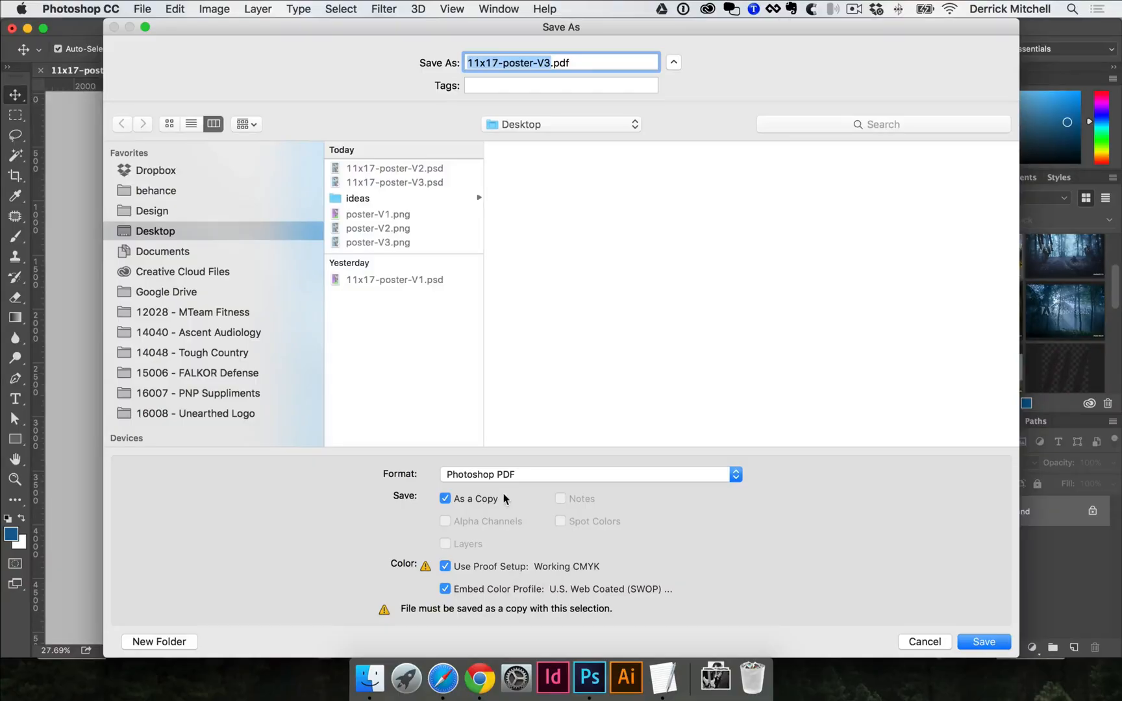
click(416, 353)
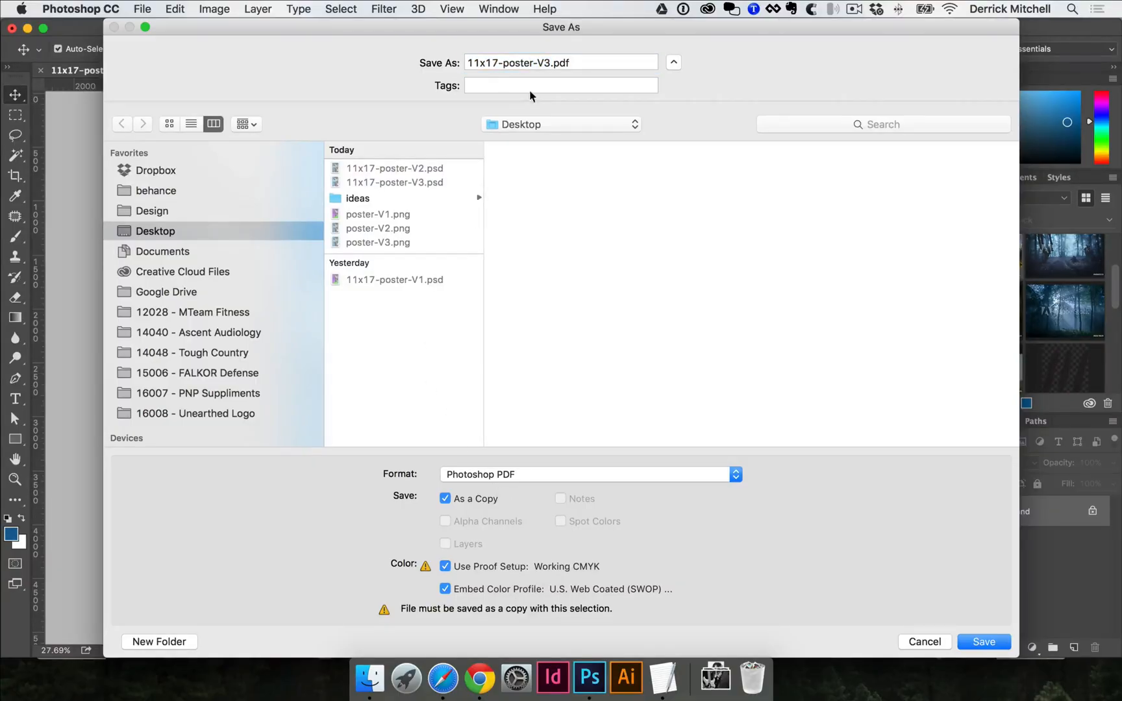
click(981, 643)
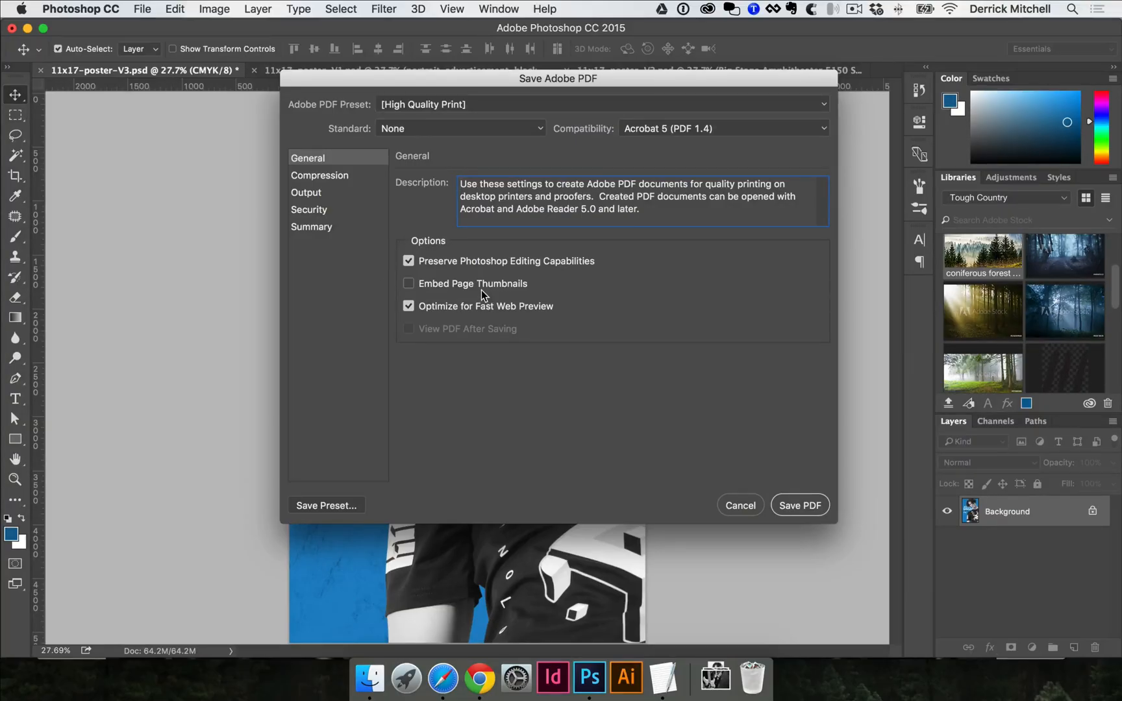
- Turn off Preserve Photoshop Editing Capabilities in the High Quality Print PDF settings and write the PDF
click(412, 263)
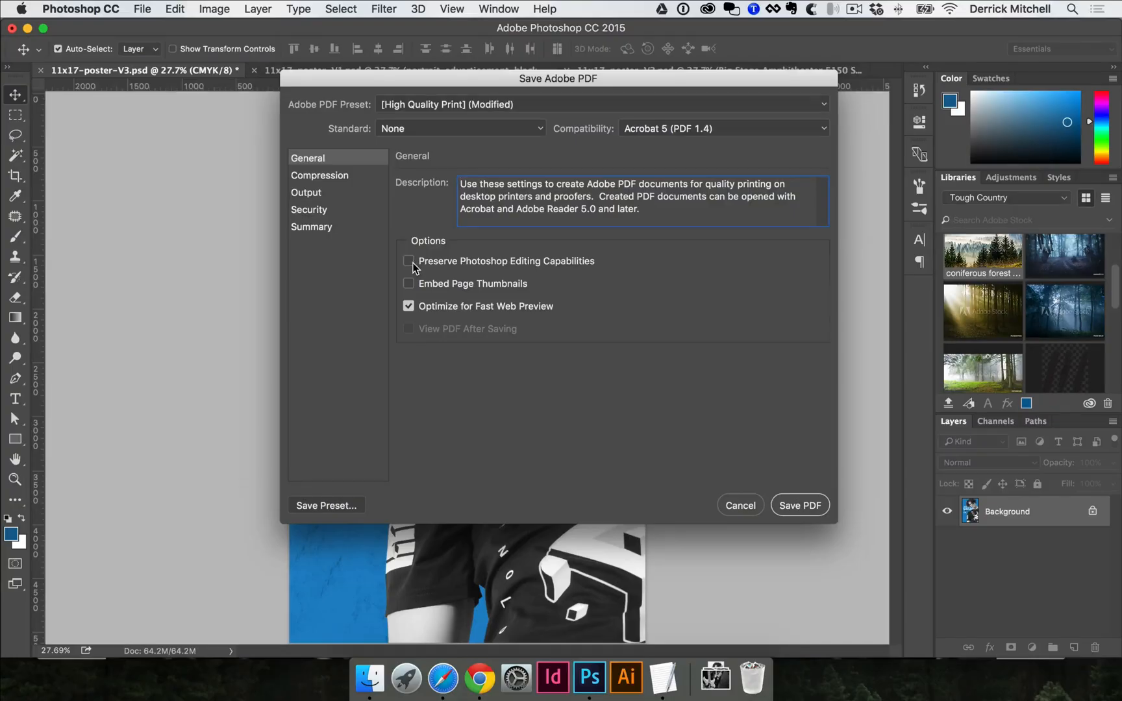
click(798, 505)
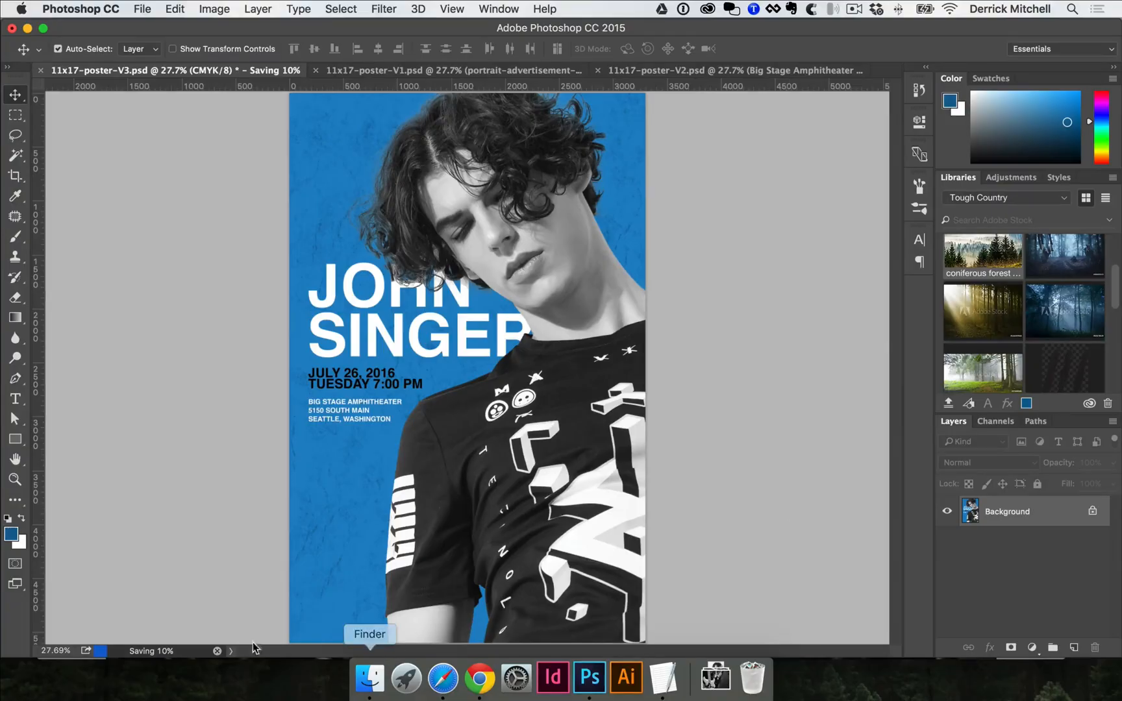
- Switch to Finder and open 11x17-poster-V3.pdf from the Desktop in Acrobat Pro
click(370, 679)
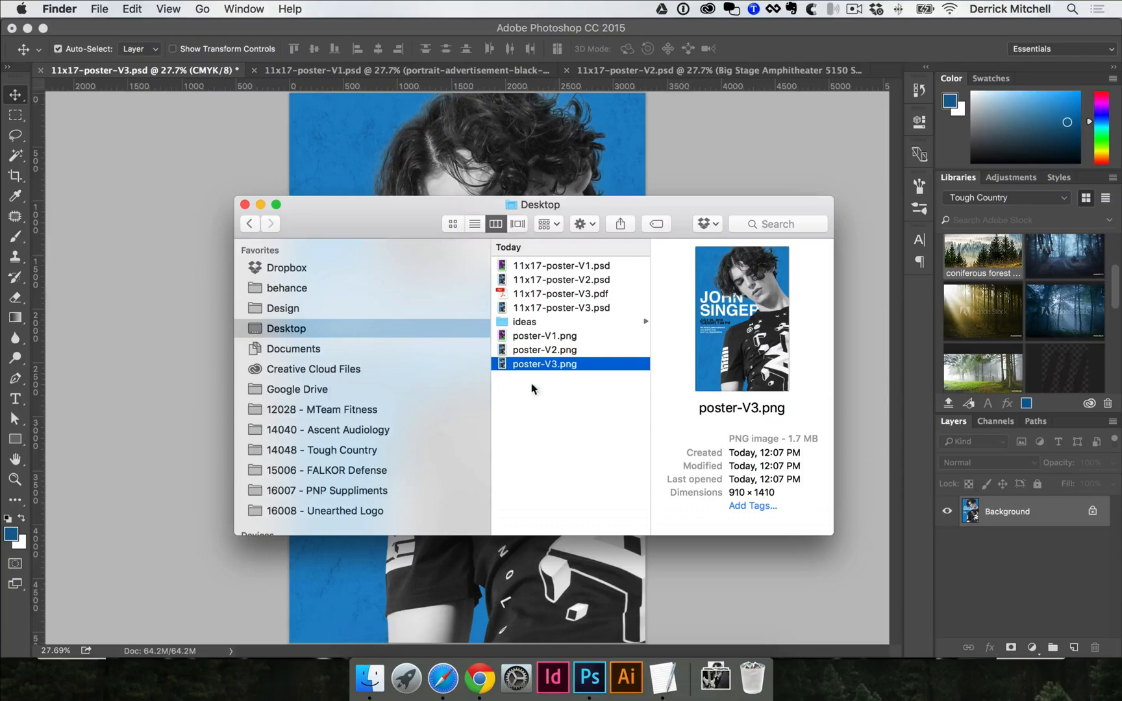
click(571, 294)
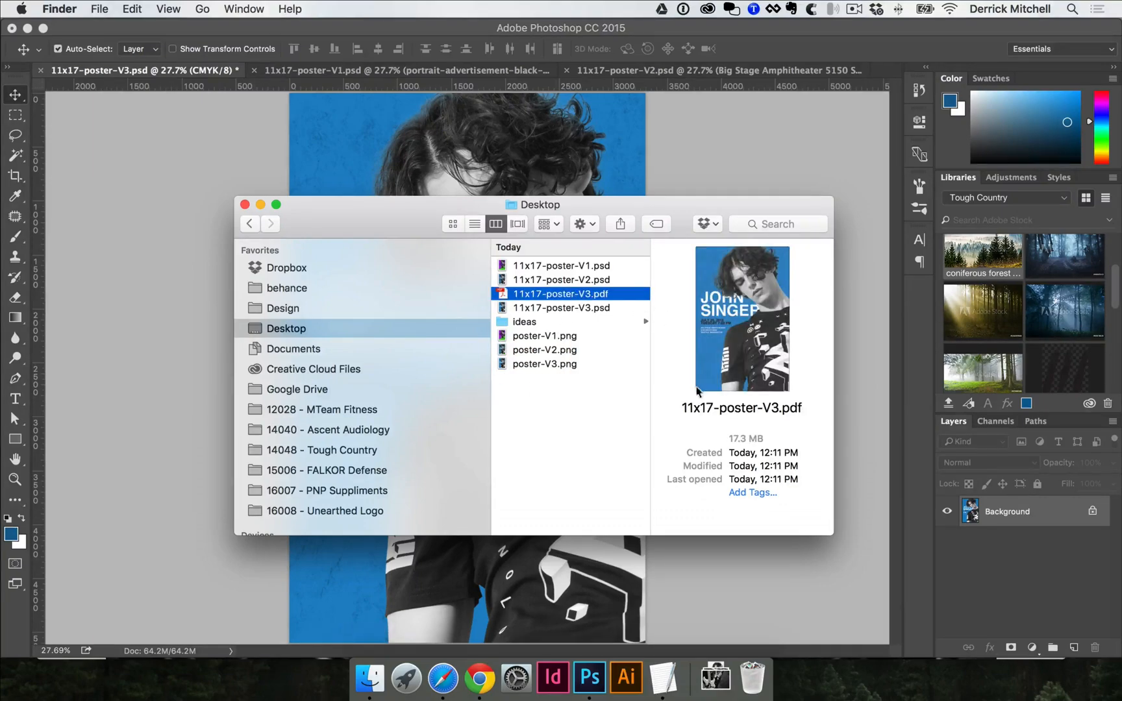
double_click(579, 296)
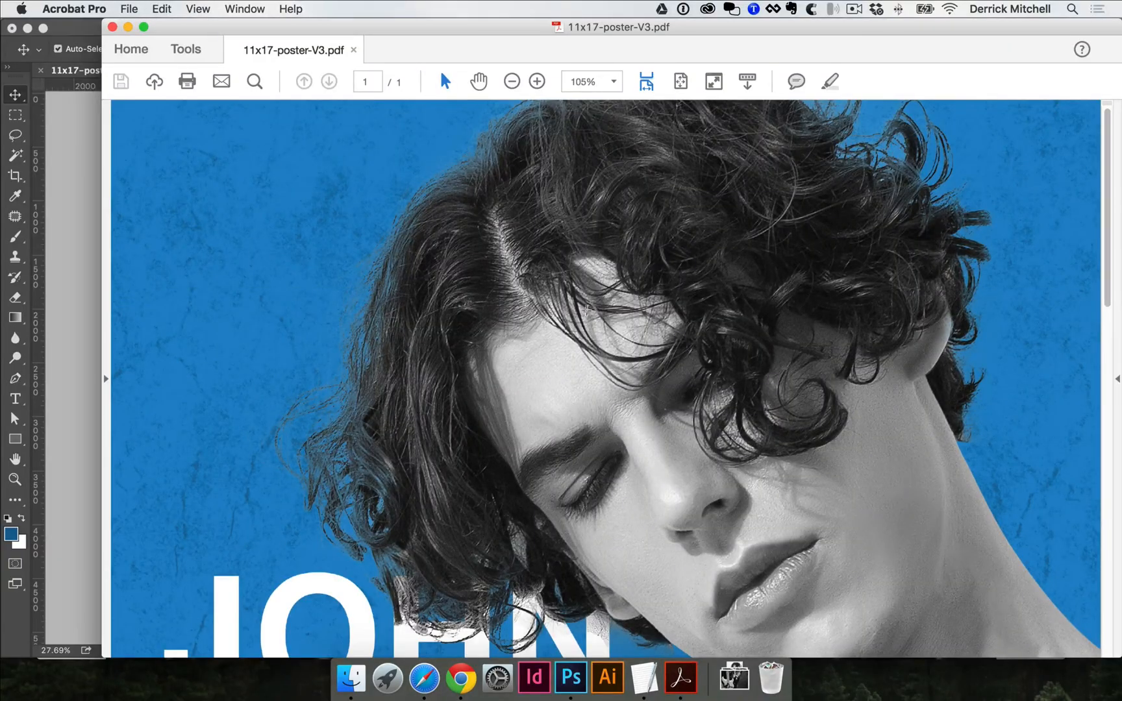
- Look over the whole poster page in the PDF from top to bottom, then close the document and return to Finder
scroll(659, 396, down, 5)
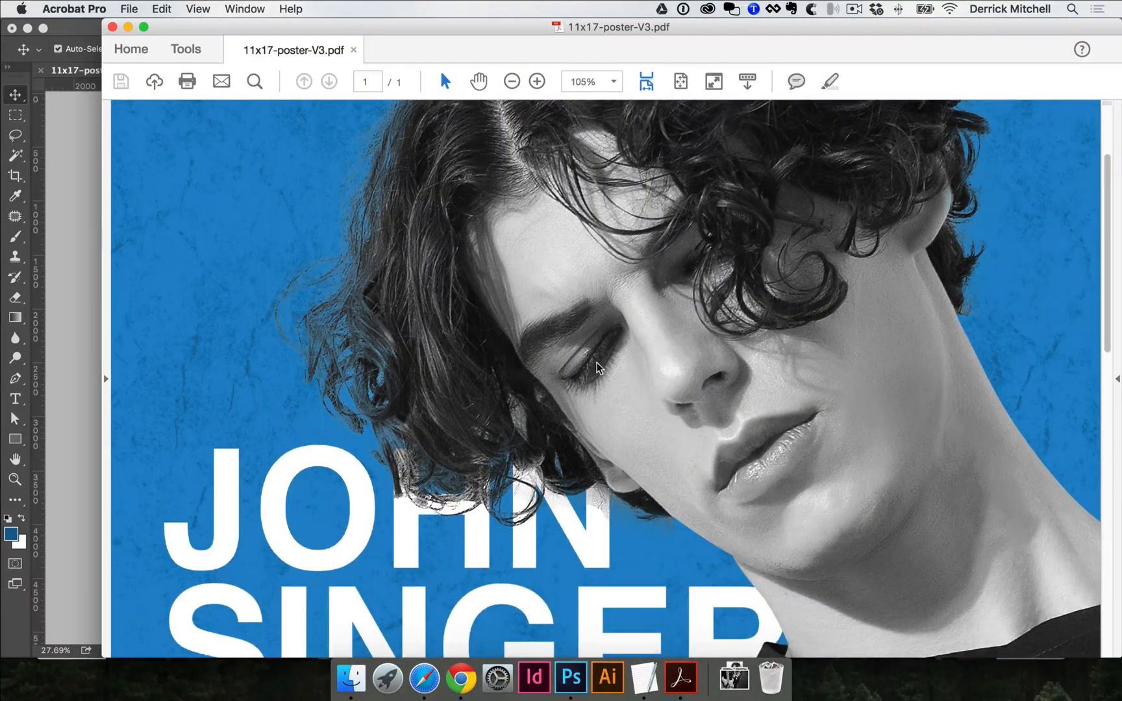
scroll(598, 368, down, 20)
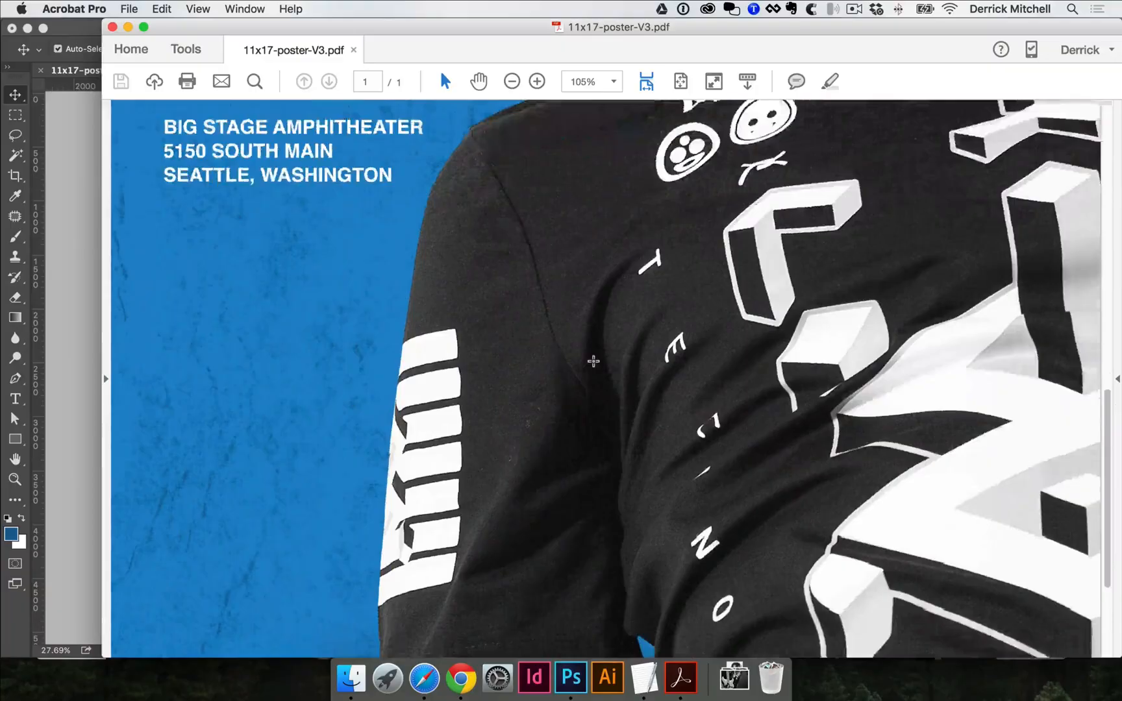
scroll(593, 361, down, 4)
scroll(592, 361, up, 20)
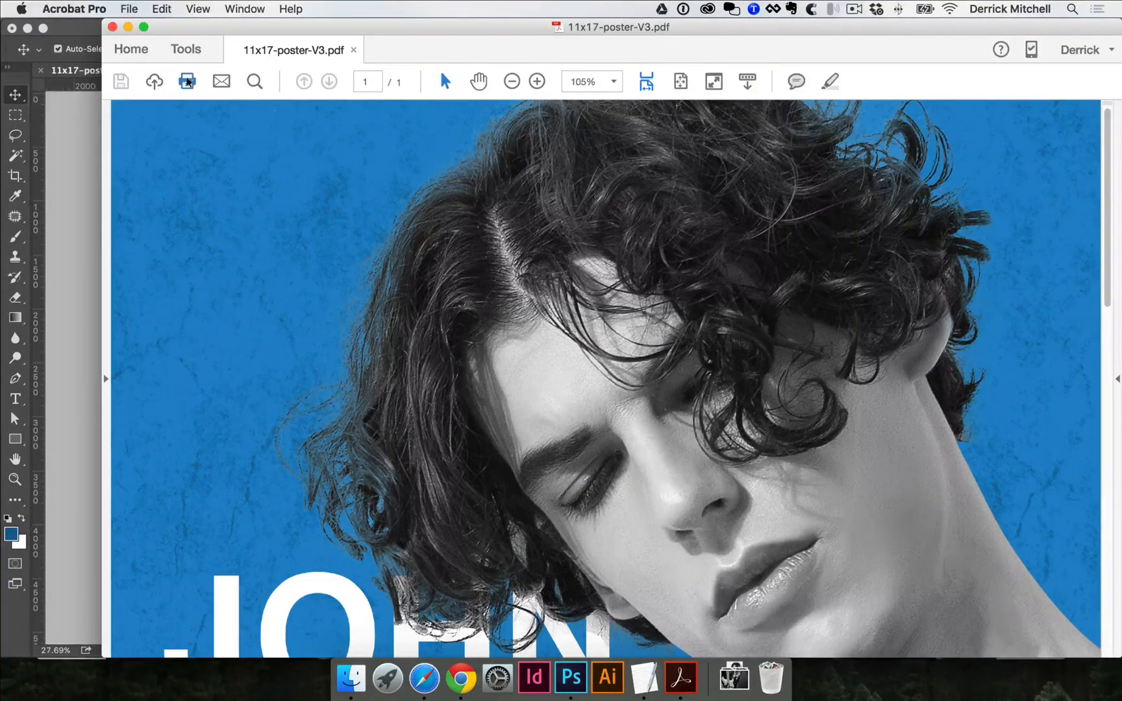
click(112, 27)
click(629, 454)
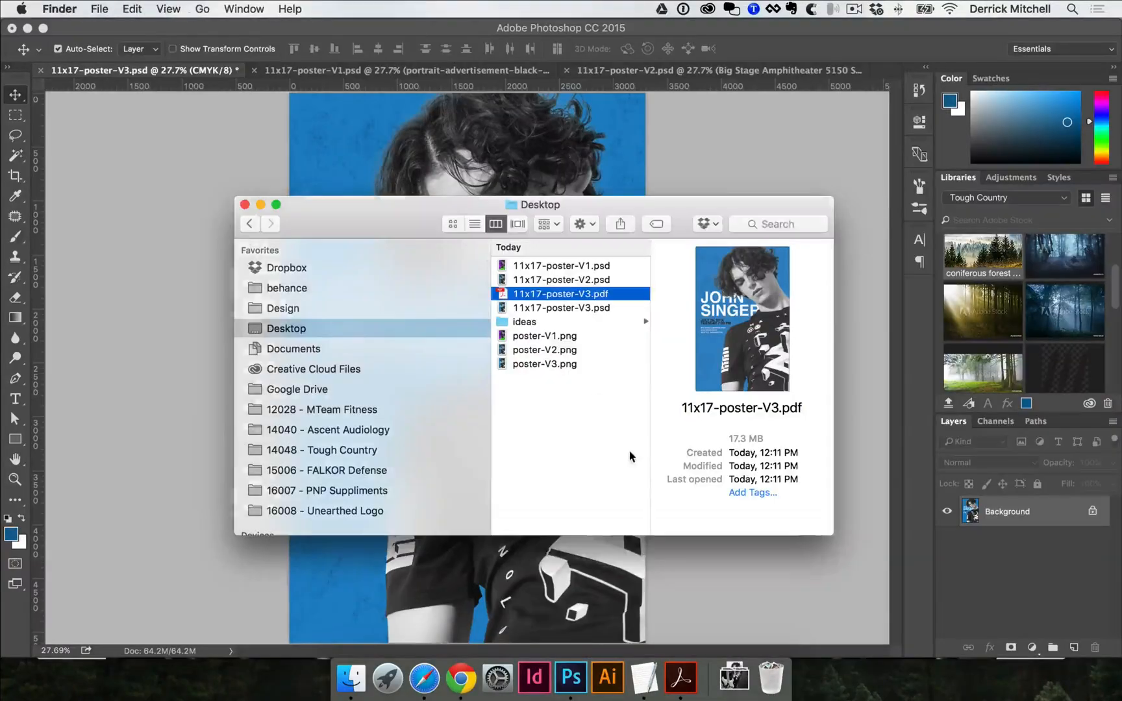